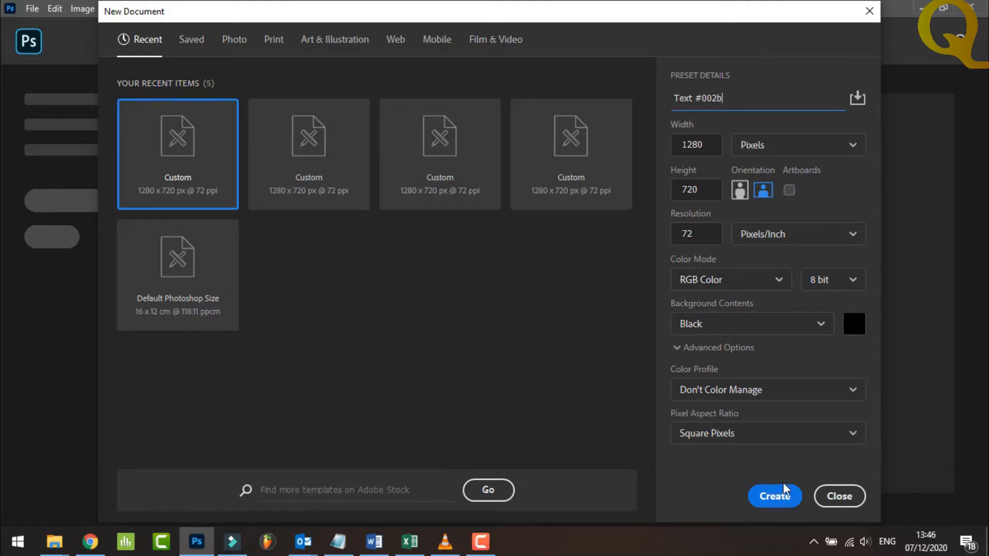
Step: Create the black 1280 x 720 document Text #002b and place a horizontal placeholder text line across the middle of the canvas
{"action": "left_click", "coordinate": [777, 504]}
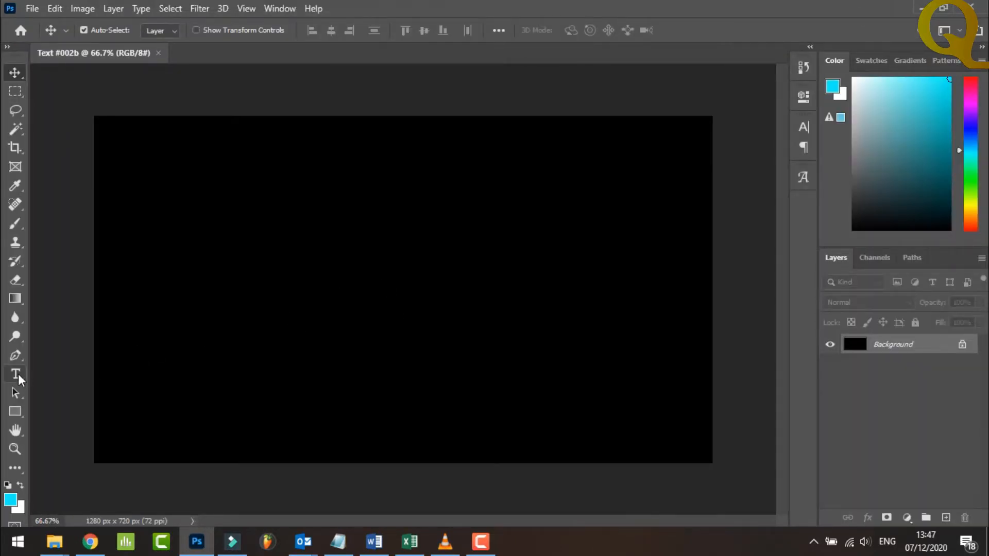
{"action": "left_click", "coordinate": [17, 378]}
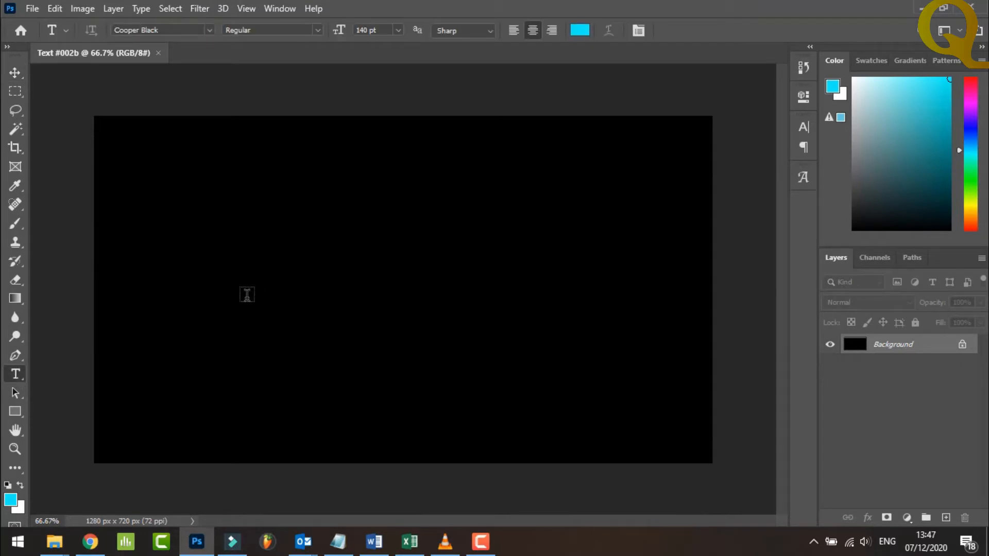
{"action": "left_click", "coordinate": [250, 291]}
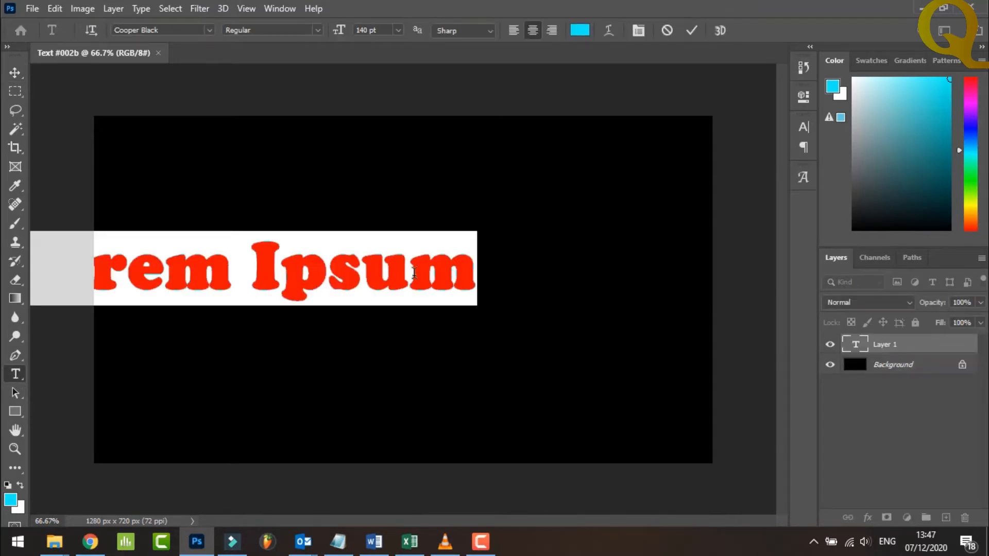
{"action": "left_click", "coordinate": [14, 73]}
{"action": "left_click_drag", "start_coordinate": [162, 247], "coordinate": [308, 277]}
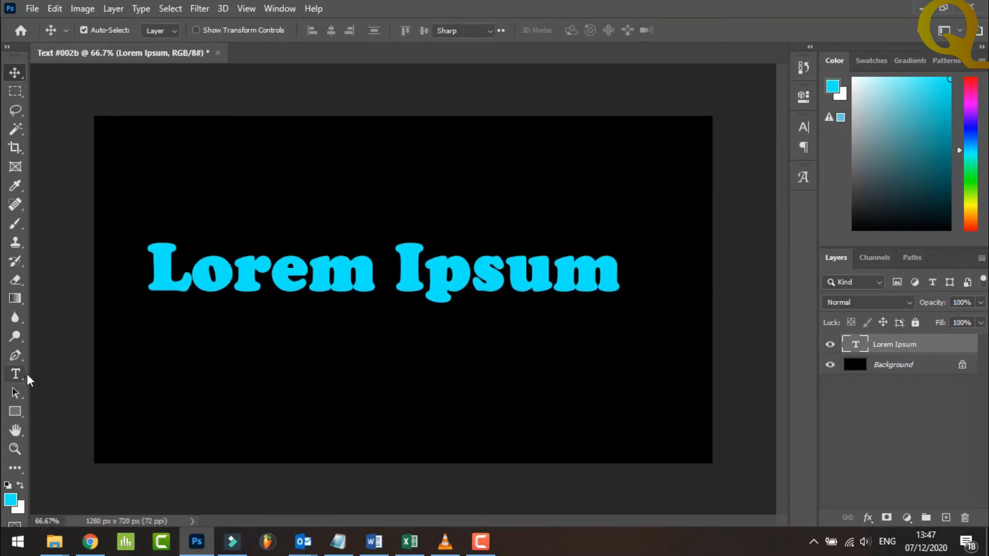
Step: Replace the placeholder text with QnR and TUTORIAL on separate lines, with a blank line between them
{"action": "left_click", "coordinate": [16, 375]}
{"action": "left_click_drag", "start_coordinate": [154, 265], "coordinate": [606, 262]}
{"action": "type", "text": "QnR"}
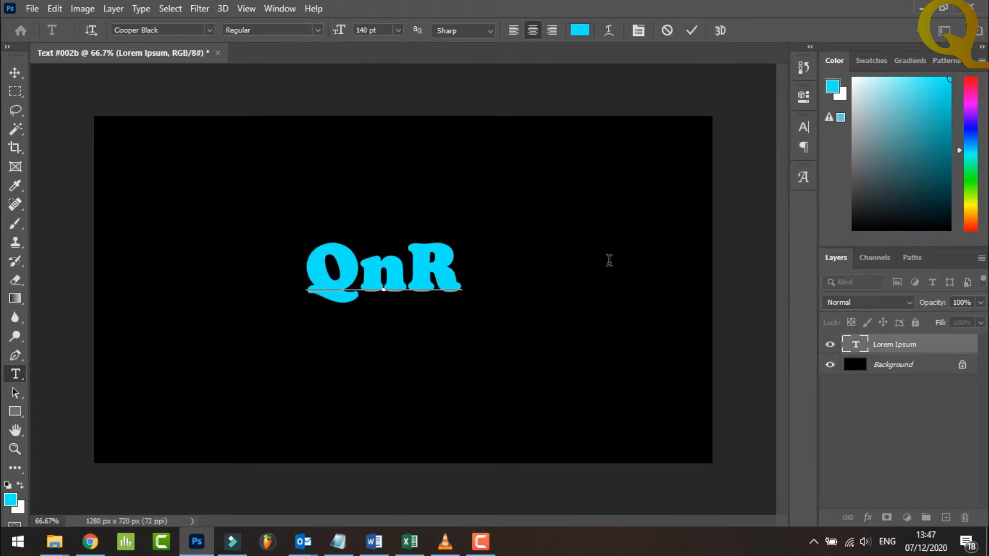
{"action": "key", "text": "Return"}
{"action": "type", "text": "Tut"}
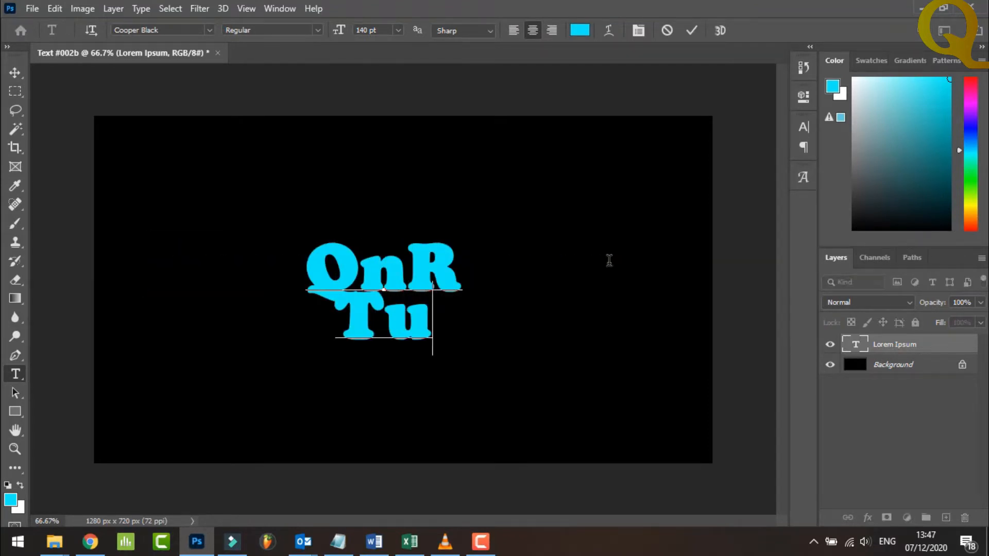
{"action": "key", "text": "BackSpace"}
{"action": "key", "text": "BackSpace"}
{"action": "type", "text": "UTOIAL"}
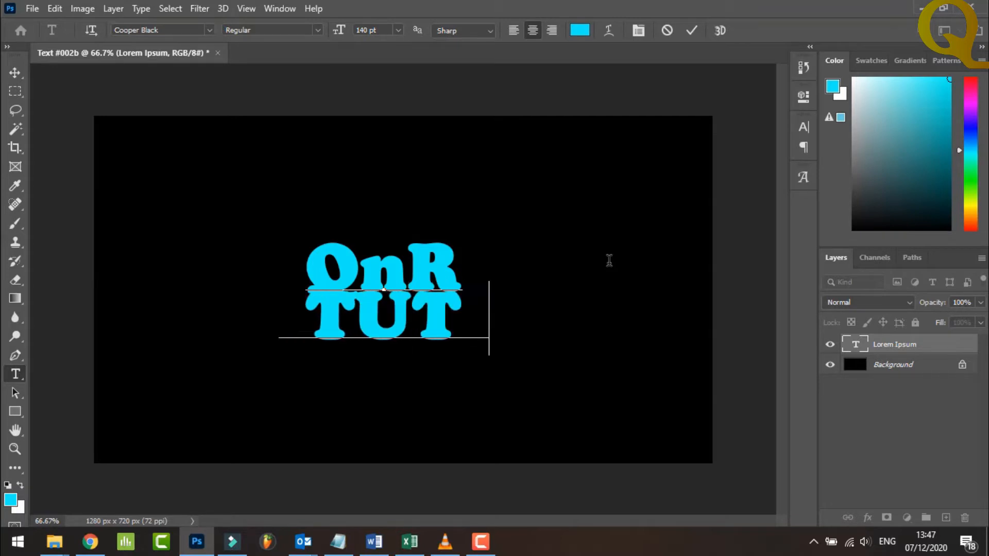
{"action": "key", "text": "Left"}
{"action": "key", "text": "Left"}
{"action": "key", "text": "Left"}
{"action": "key", "text": "Delete"}
{"action": "key", "text": "Delete"}
{"action": "key", "text": "BackSpace"}
{"action": "key", "text": "BackSpace"}
{"action": "type", "text": "ORIAL"}
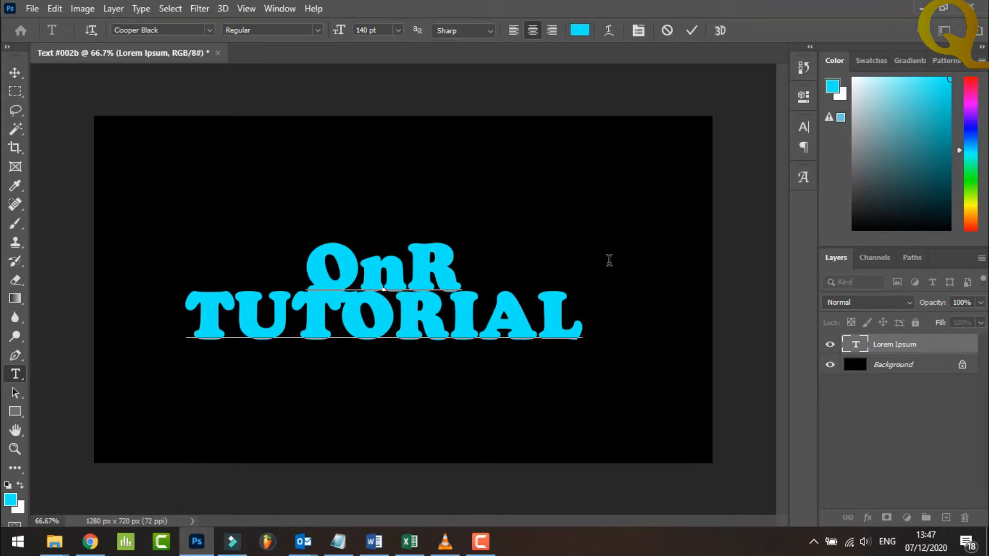
{"action": "left_click", "coordinate": [465, 271]}
{"action": "key", "text": "Return"}
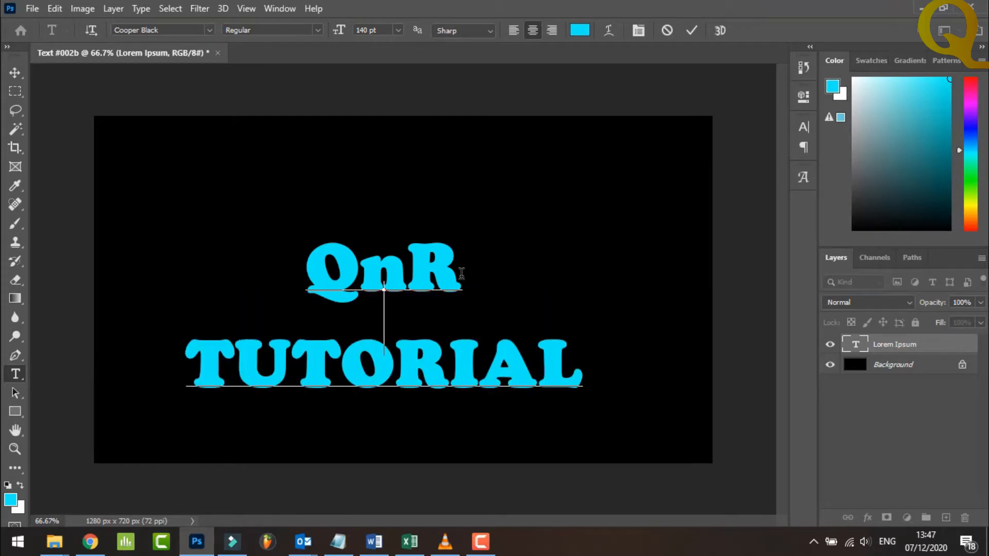
Step: Colour all of the text white (ffffff) and move the text block to the centre of the canvas
{"action": "left_click_drag", "start_coordinate": [309, 262], "coordinate": [543, 371]}
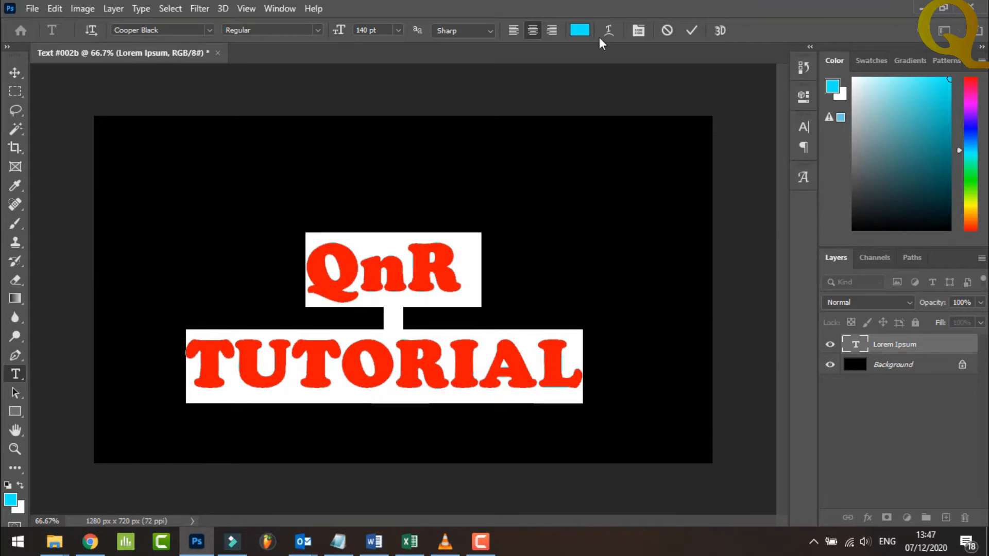
{"action": "left_click", "coordinate": [580, 31]}
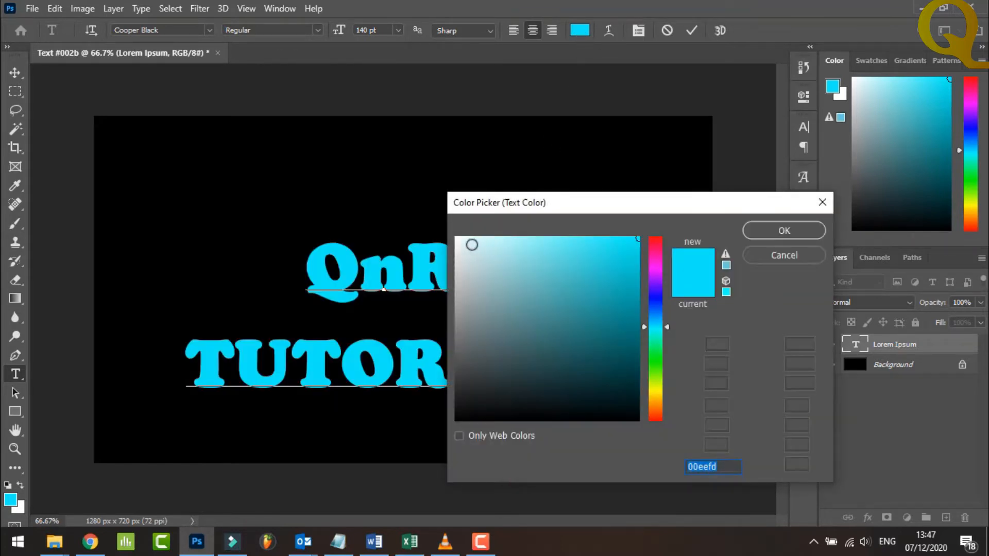
{"action": "type", "text": "ffffff"}
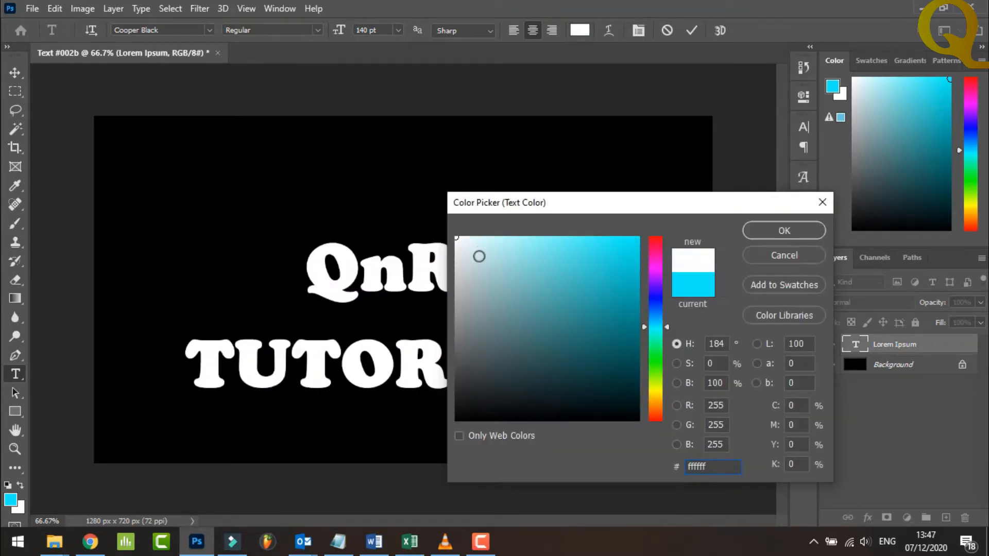
{"action": "left_click", "coordinate": [781, 236]}
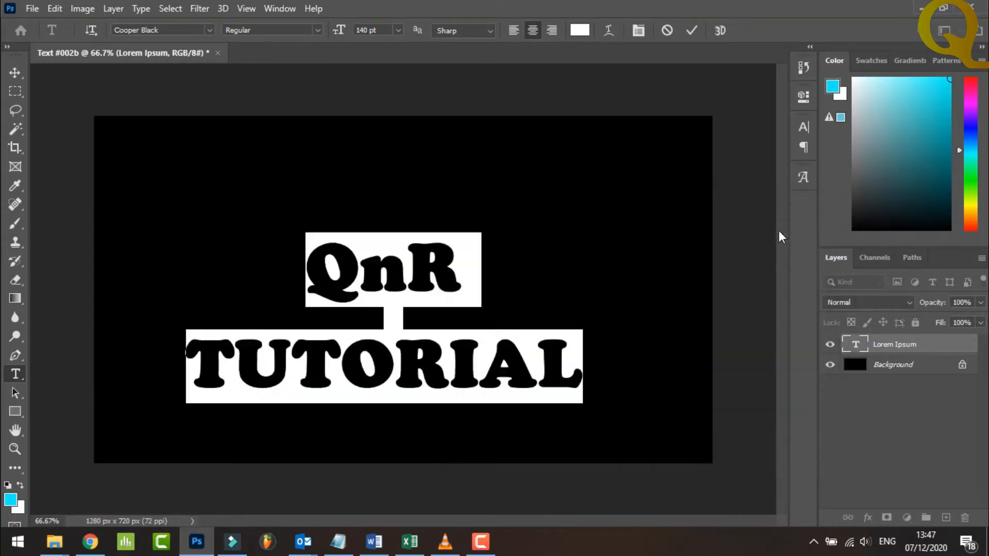
{"action": "left_click", "coordinate": [15, 73]}
{"action": "left_click_drag", "start_coordinate": [403, 278], "coordinate": [415, 260]}
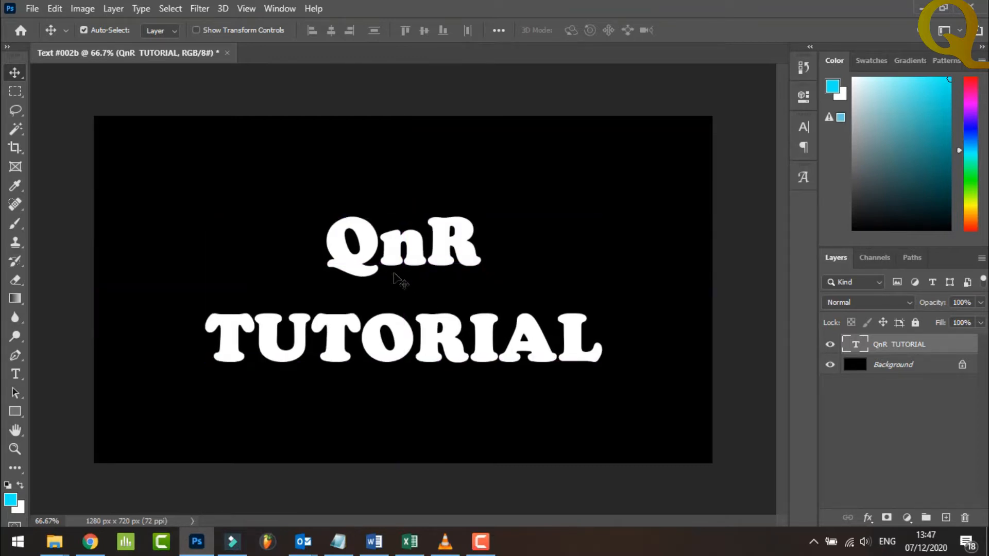
Step: Start saving a copy on the computer and choose the Tutorial Filmora > FP #002 > Materi folder as destination
{"action": "left_click", "coordinate": [32, 7]}
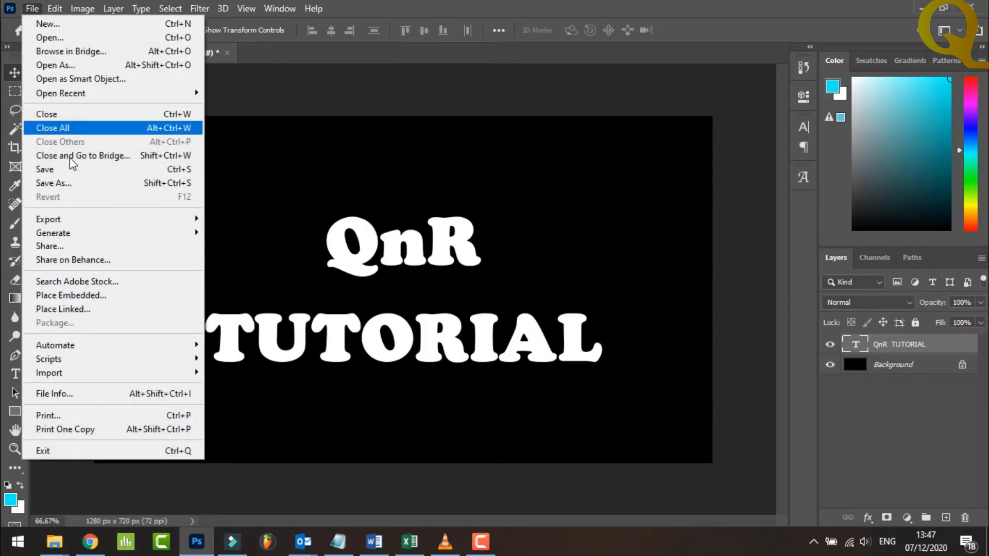
{"action": "left_click", "coordinate": [66, 183]}
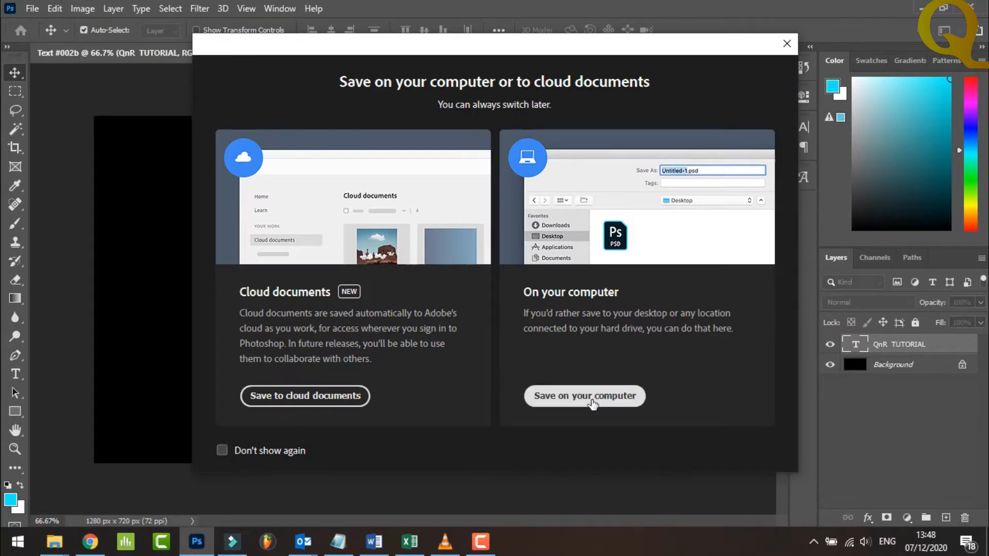
{"action": "left_click", "coordinate": [595, 402]}
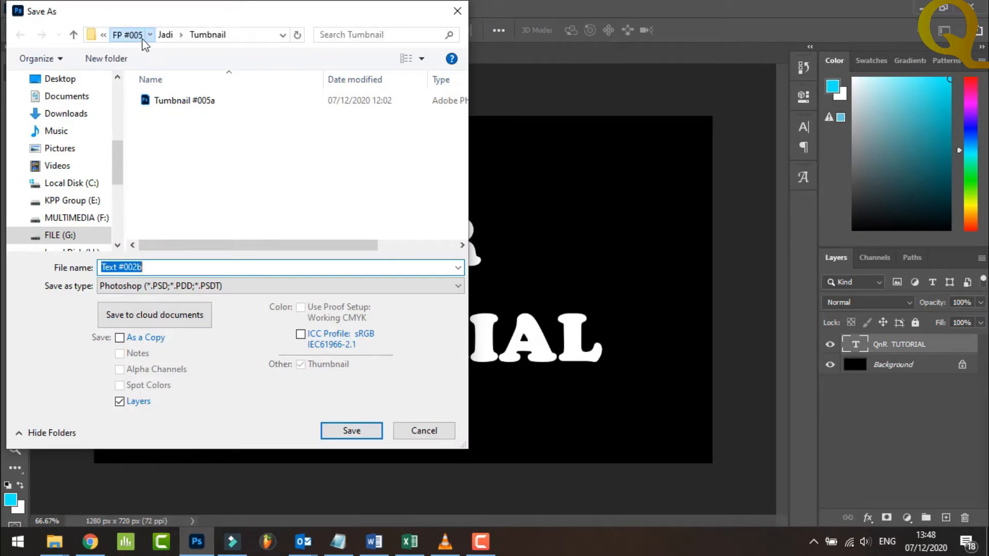
{"action": "left_click", "coordinate": [136, 36]}
{"action": "key", "text": "alt+Up"}
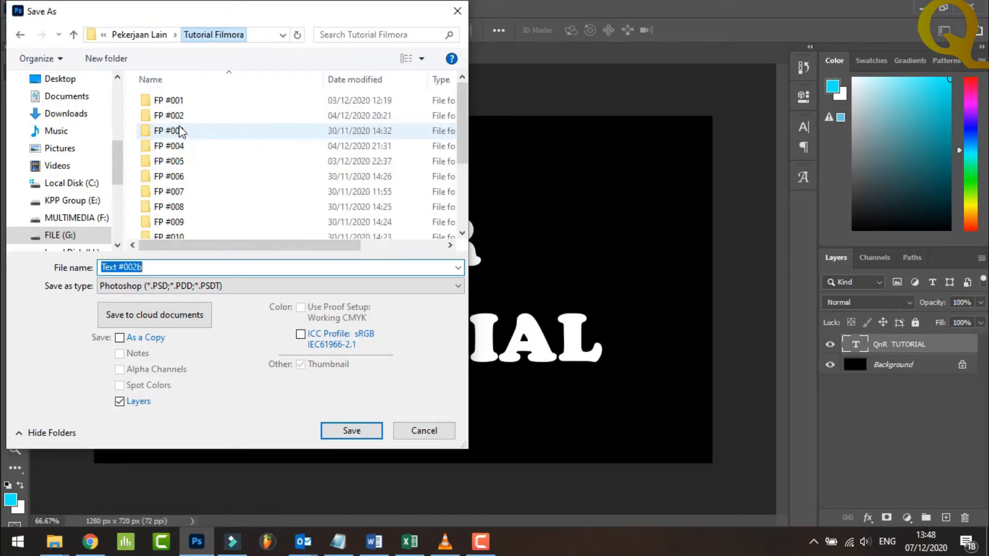
{"action": "left_click", "coordinate": [177, 114]}
{"action": "double_click", "coordinate": [178, 114]}
{"action": "double_click", "coordinate": [340, 111]}
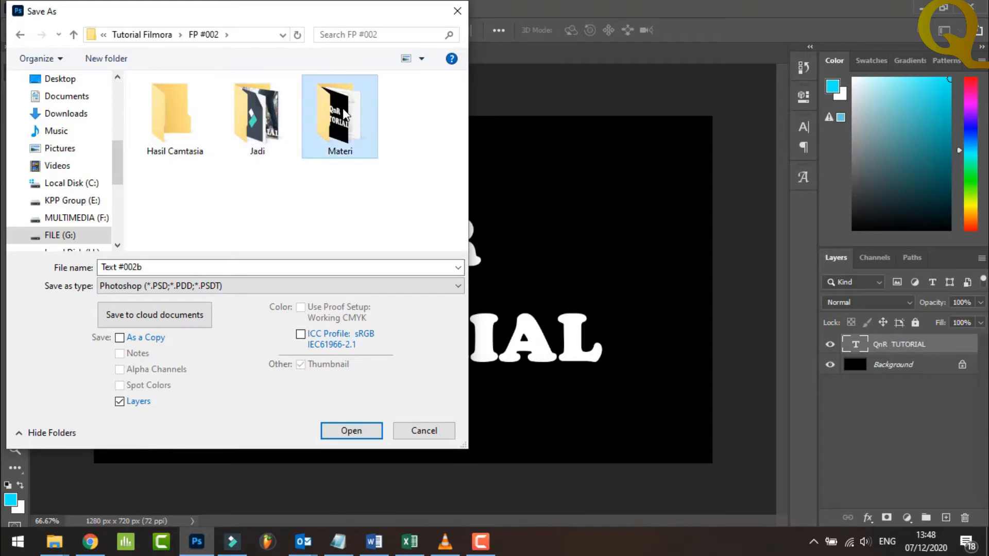
Step: Save the image in JPEG format as Text #002b with Maximum quality (12) and the Baseline ("Standard") format option
{"action": "left_click", "coordinate": [206, 287]}
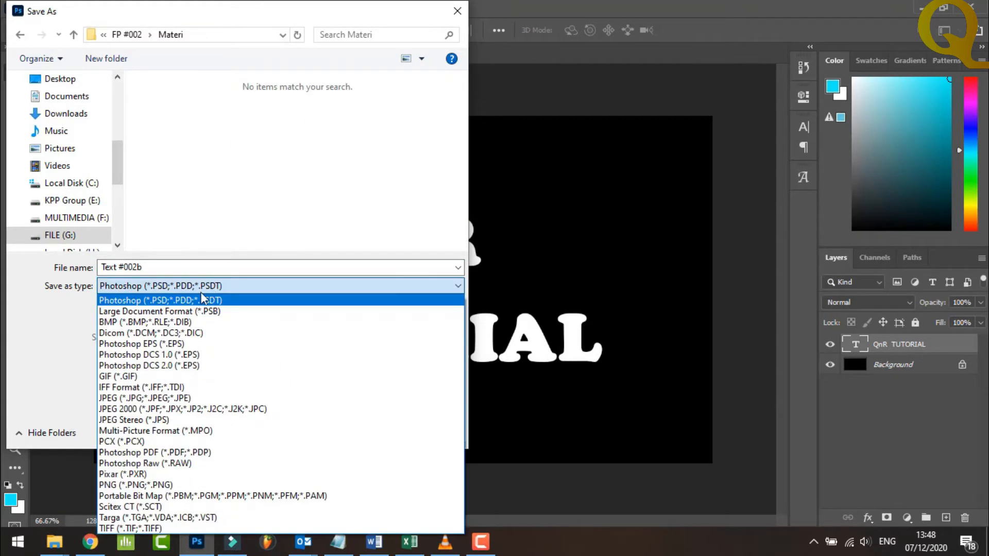
{"action": "left_click", "coordinate": [179, 399]}
{"action": "left_click", "coordinate": [181, 267]}
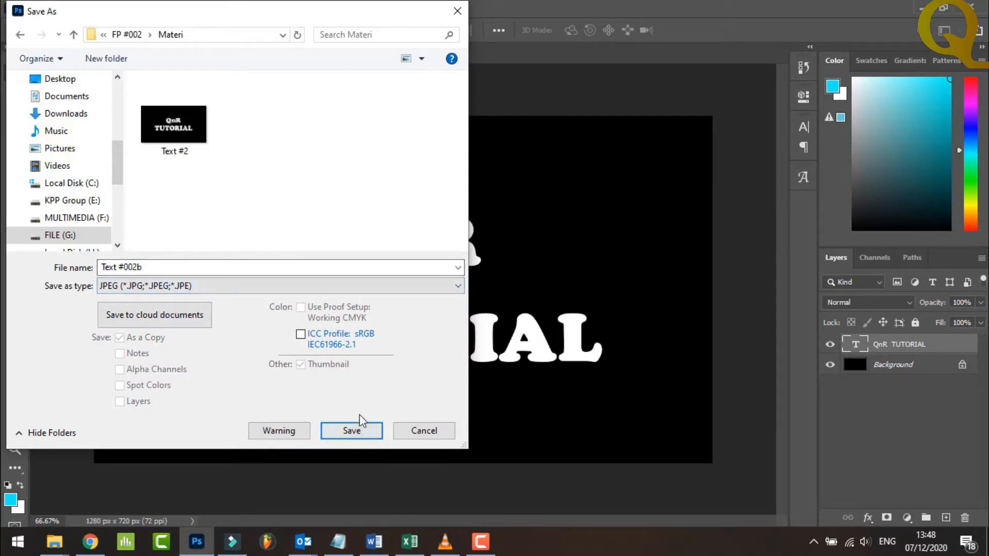
{"action": "left_click", "coordinate": [359, 432]}
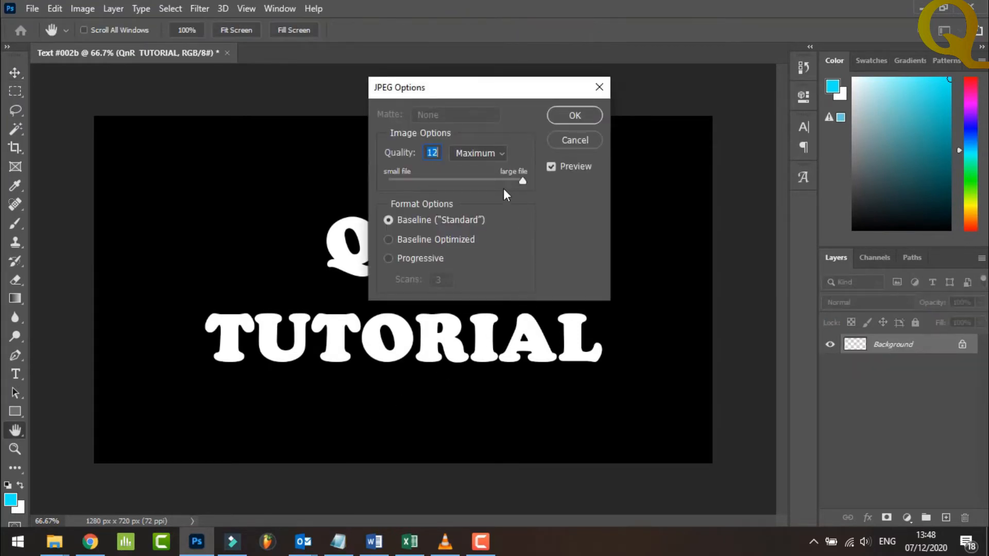
{"action": "left_click", "coordinate": [575, 115]}
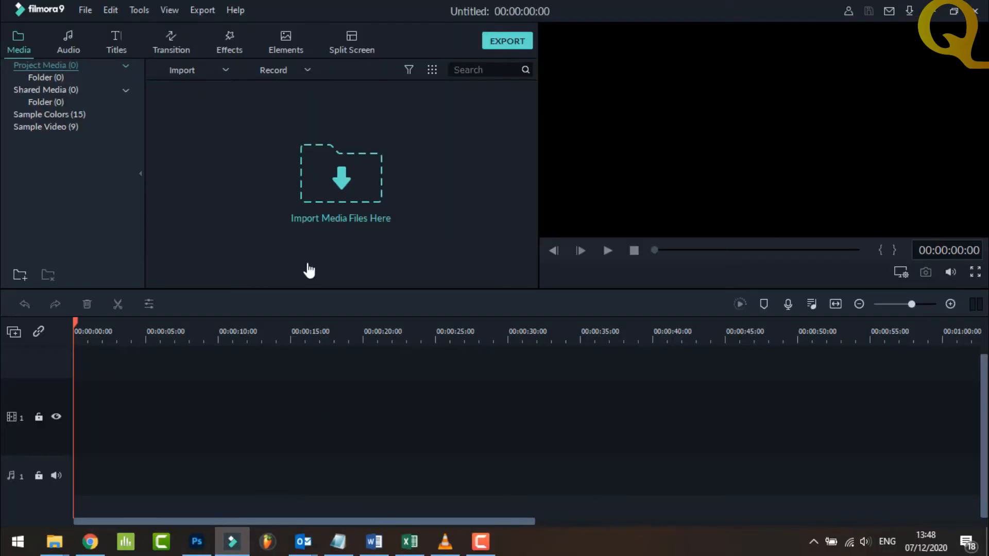
Step: In Filmora, import the image Text #002b from the FP #002 > Materi folder into the project media
{"action": "left_click", "coordinate": [347, 178]}
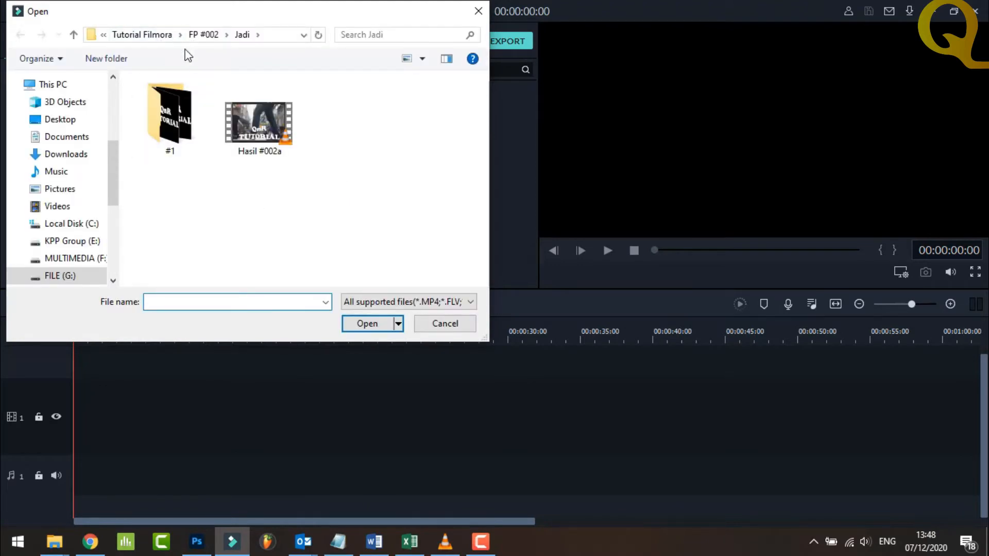
{"action": "left_click", "coordinate": [205, 36]}
{"action": "double_click", "coordinate": [348, 117]}
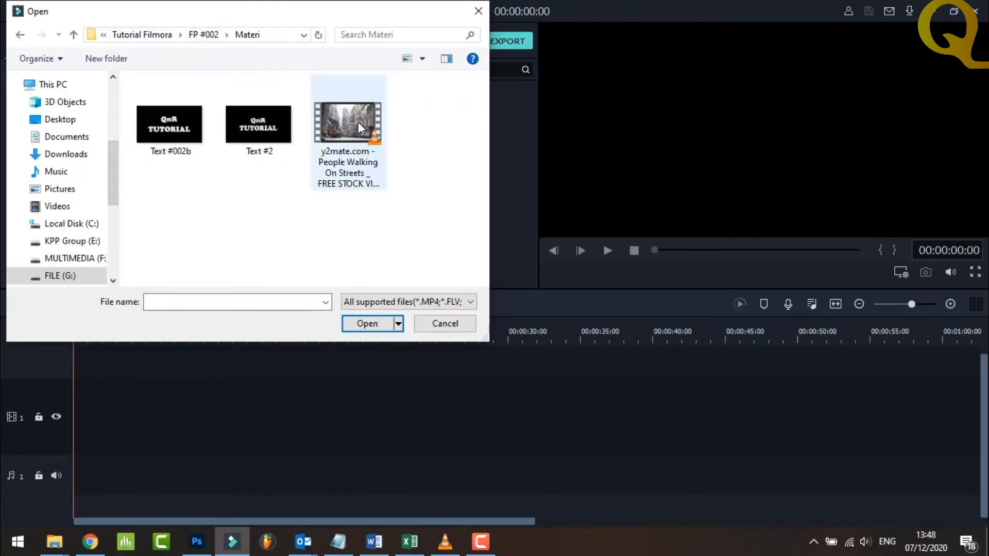
{"action": "double_click", "coordinate": [181, 123]}
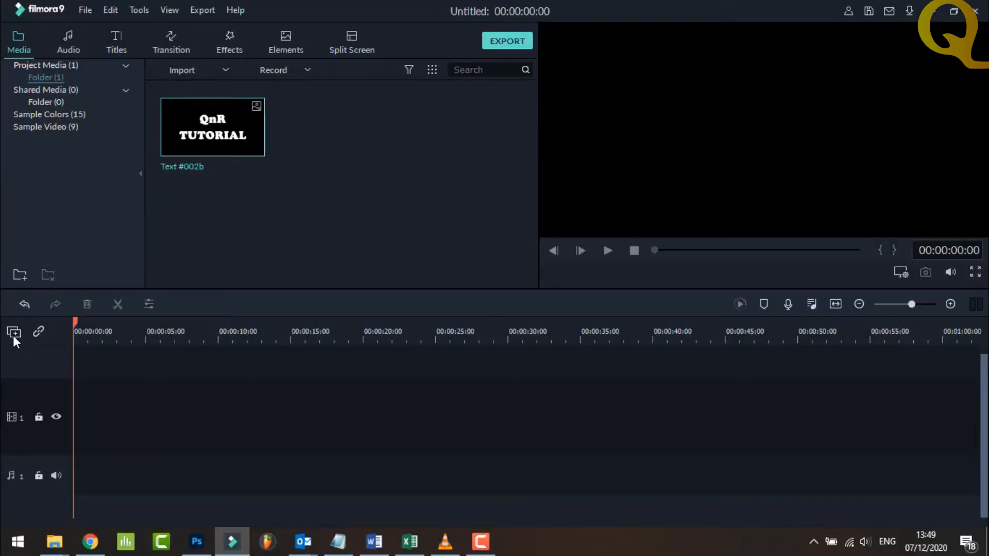
Step: Set the timeline's track height to Small
{"action": "left_click", "coordinate": [14, 334]}
{"action": "mouse_move", "coordinate": [78, 416]}
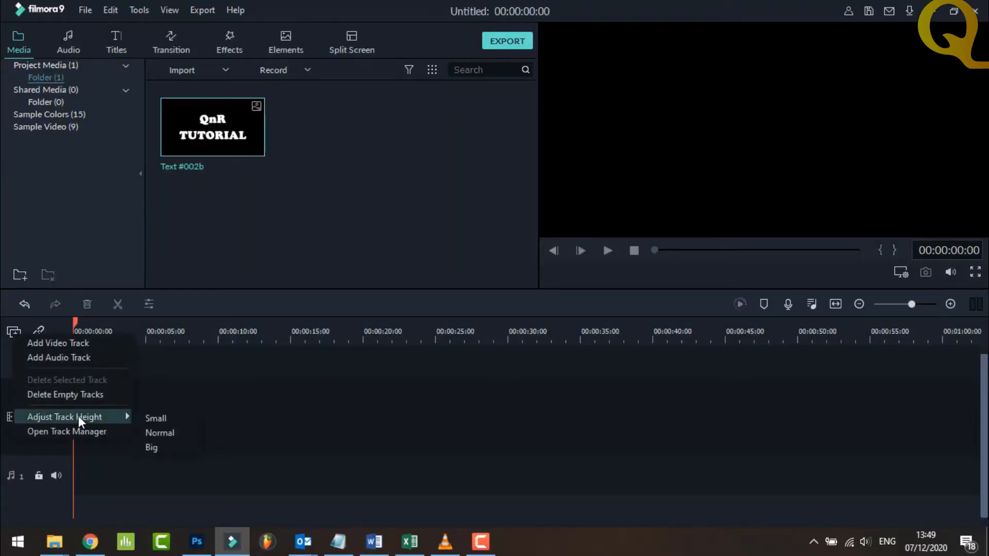
{"action": "left_click", "coordinate": [159, 418]}
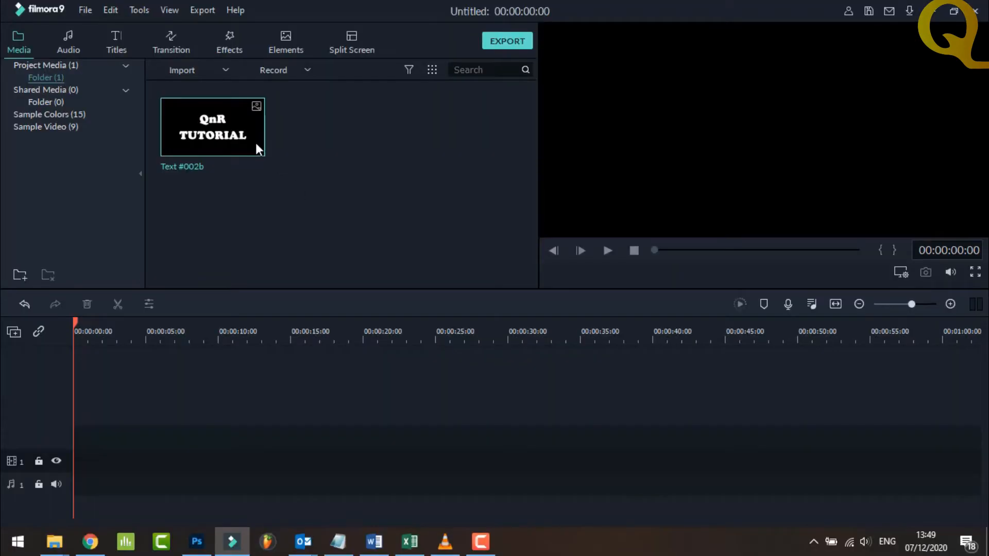
Step: Preview the Text #002b image, place it at the start of video track 1, and fit the timeline to the clip
{"action": "double_click", "coordinate": [247, 135]}
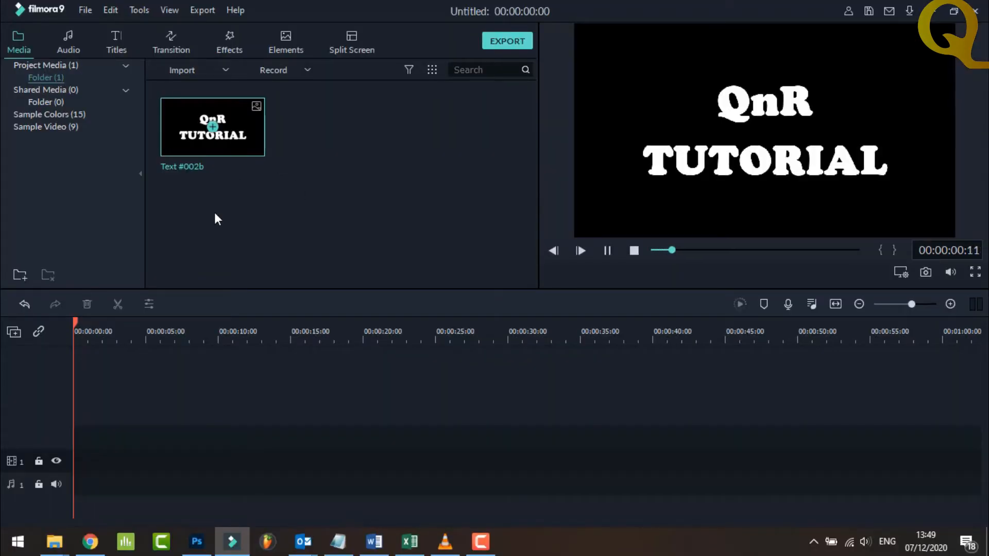
{"action": "left_click_drag", "start_coordinate": [253, 129], "coordinate": [75, 464]}
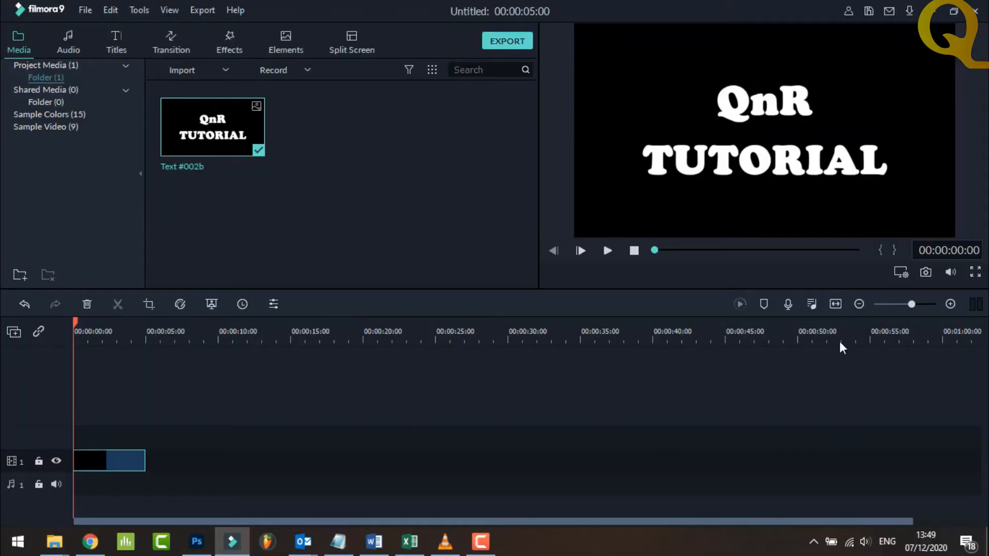
{"action": "left_click", "coordinate": [836, 303]}
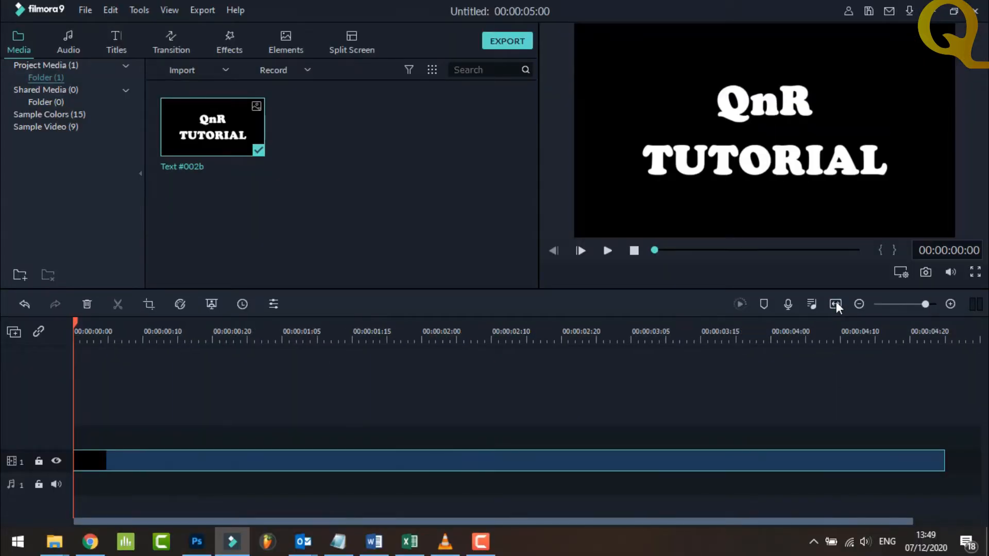
Step: Add a second video track above the Text #002b clip in the timeline
{"action": "left_click", "coordinate": [14, 335]}
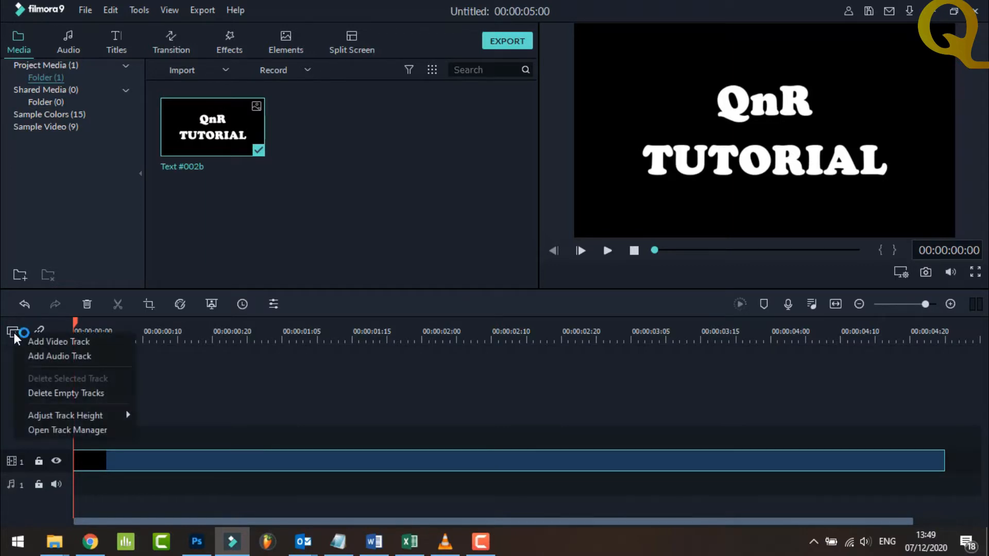
{"action": "left_click", "coordinate": [58, 343]}
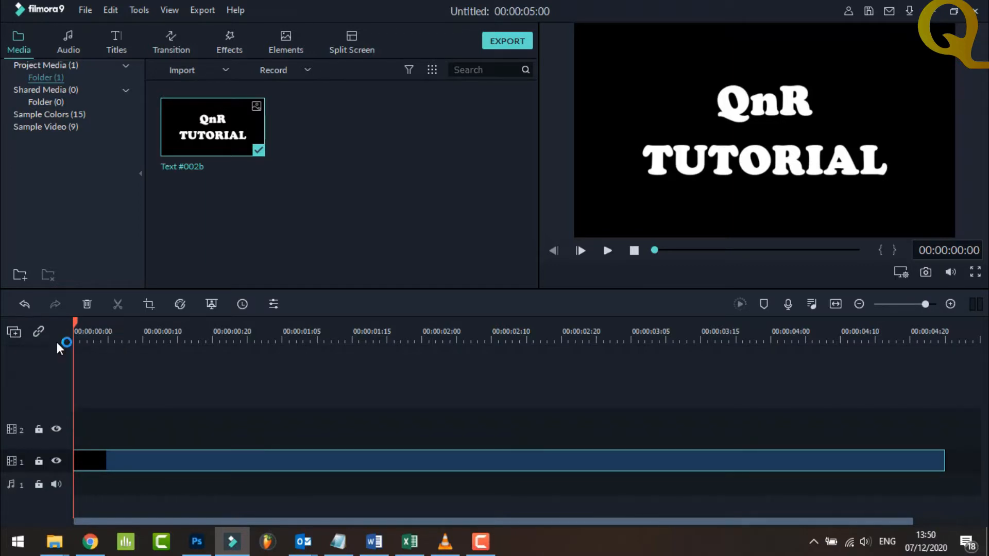
{"action": "left_click", "coordinate": [55, 430]}
Step: Place the Water Ripple distortion effect at the start of video track 2 and render the timeline for preview playback
{"action": "left_click", "coordinate": [230, 45]}
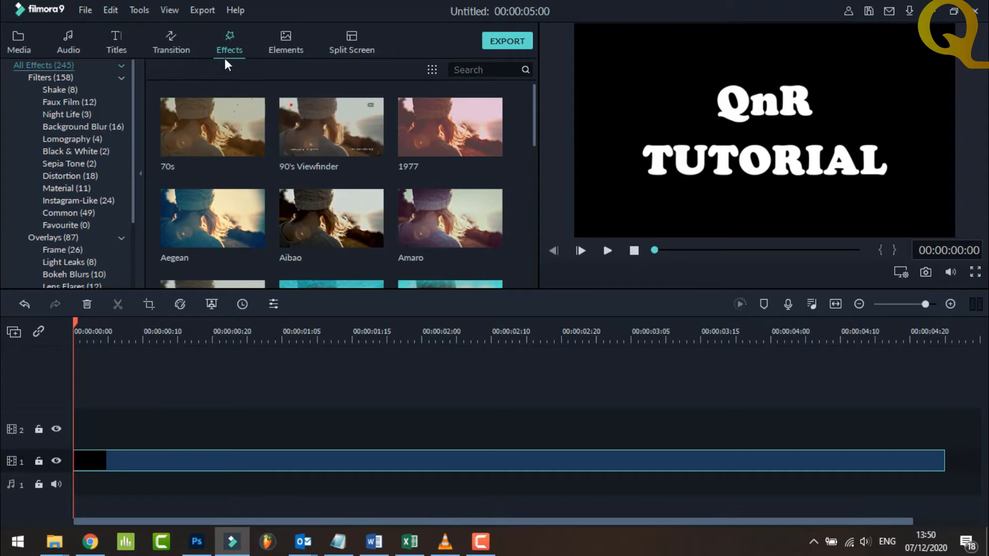
{"action": "left_click", "coordinate": [85, 180]}
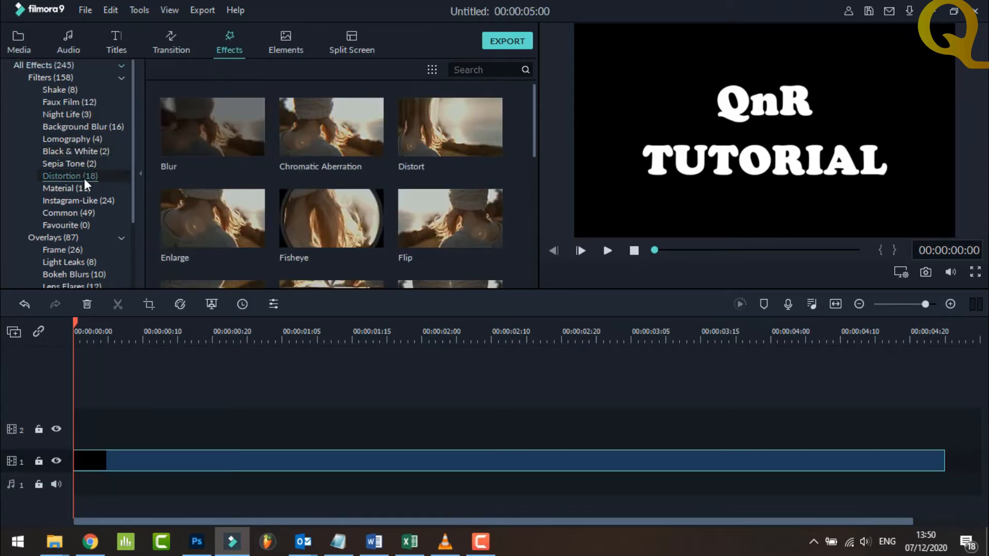
{"action": "left_click", "coordinate": [484, 69]}
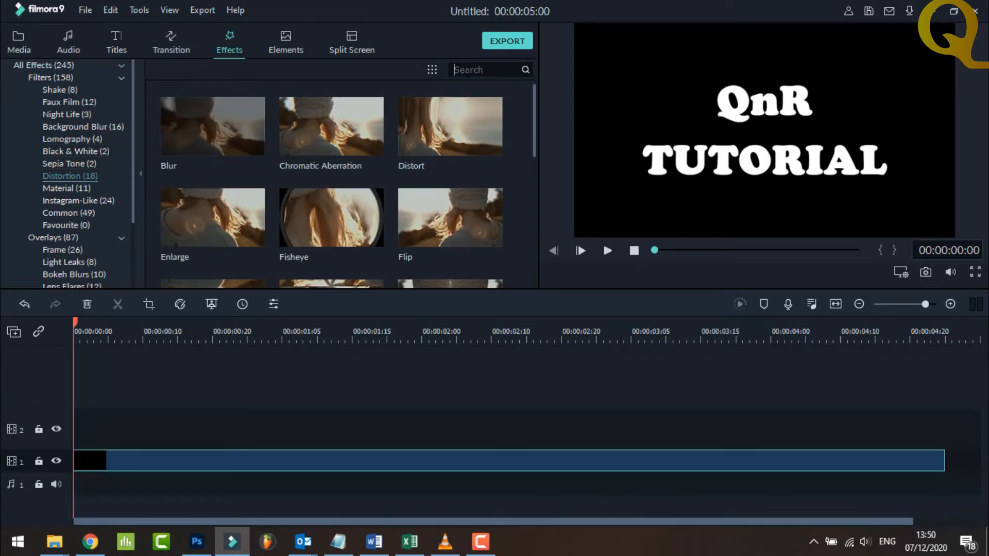
{"action": "type", "text": "wa"}
{"action": "mouse_move", "coordinate": [346, 122]}
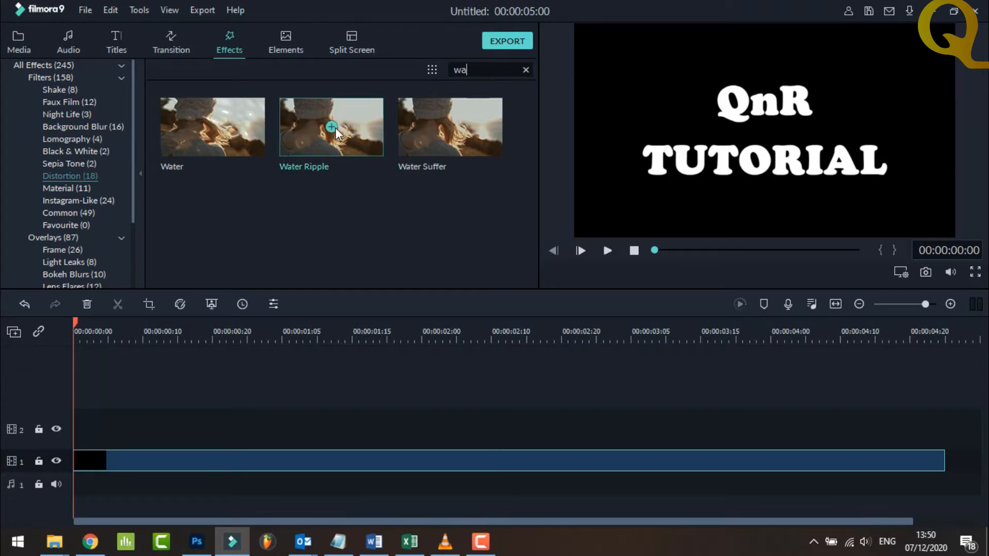
{"action": "left_click_drag", "start_coordinate": [341, 128], "coordinate": [79, 431]}
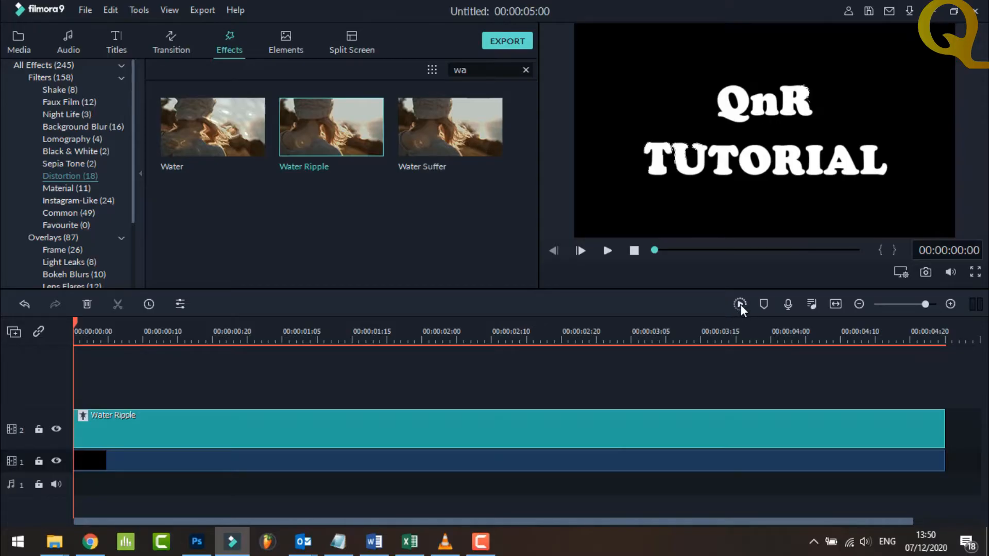
{"action": "left_click", "coordinate": [740, 305]}
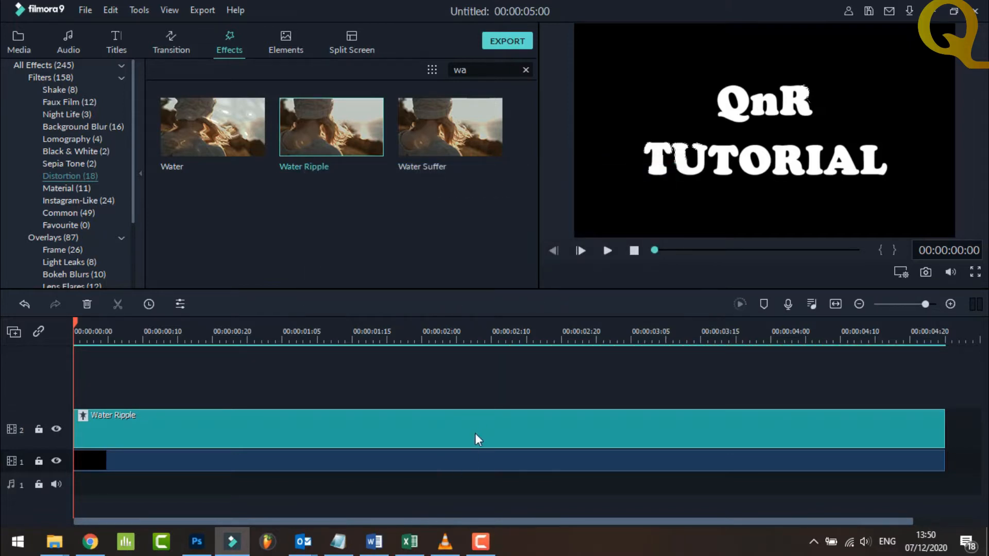
{"action": "left_click", "coordinate": [609, 251]}
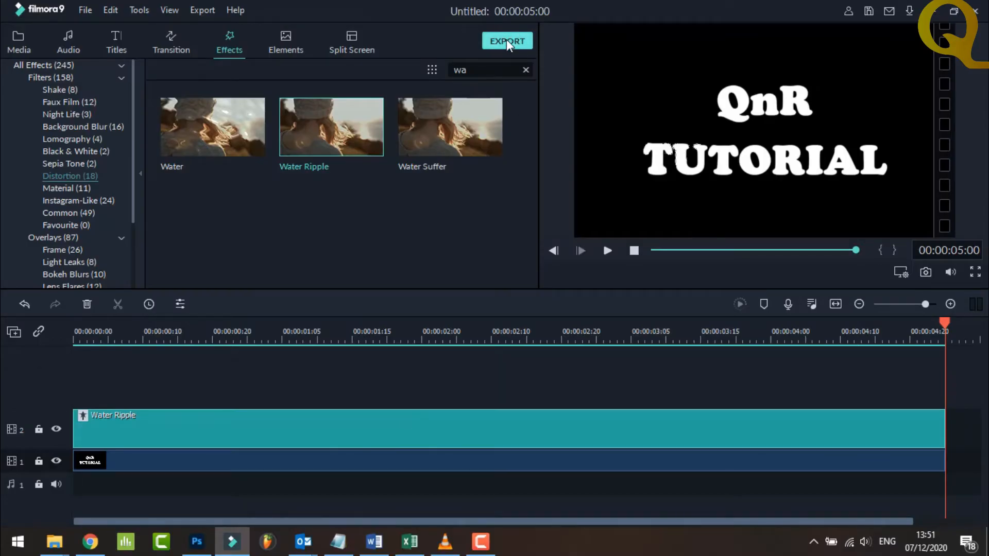
Step: Set up a local MP4 export named Text #002c with the FP #002 > Materi folder as its destination
{"action": "left_click", "coordinate": [506, 40]}
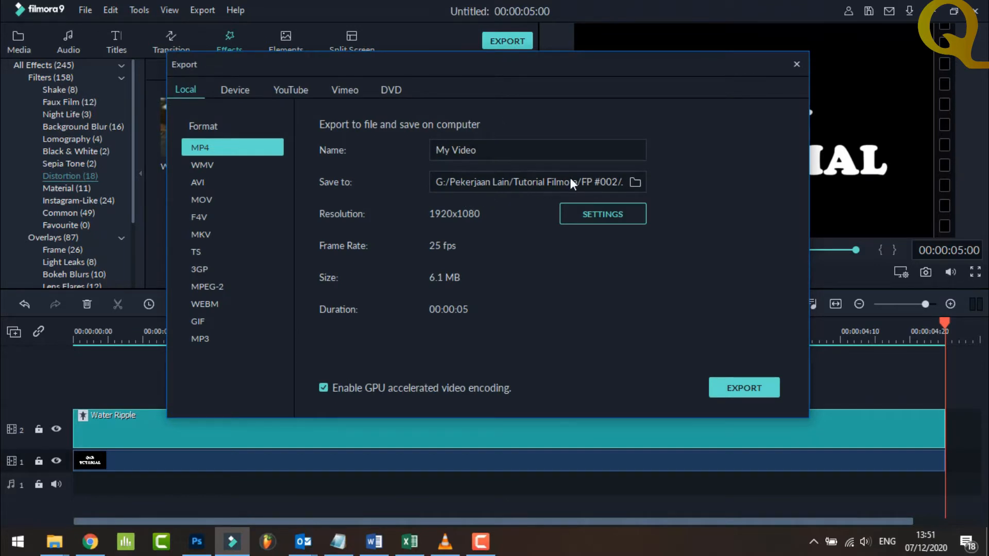
{"action": "left_click", "coordinate": [635, 182]}
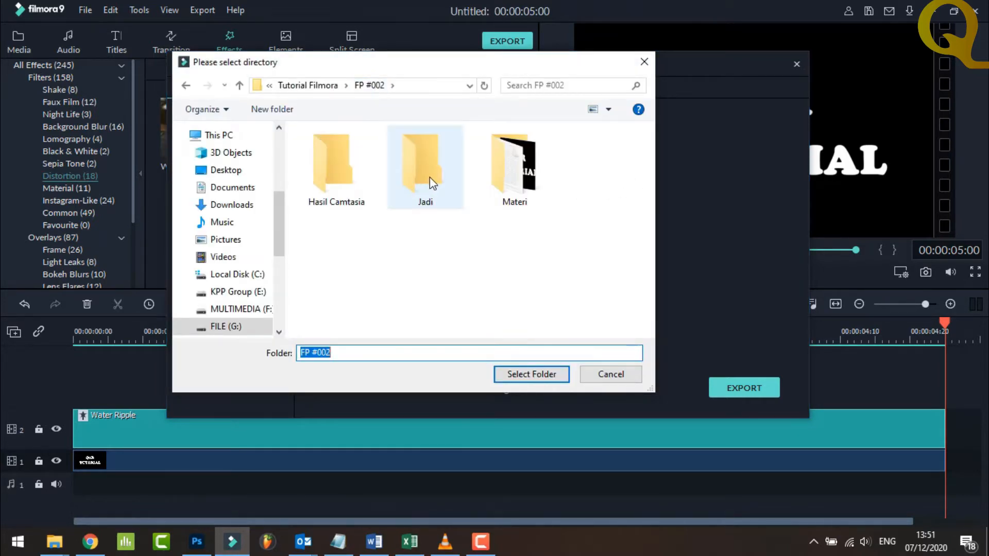
{"action": "double_click", "coordinate": [514, 170]}
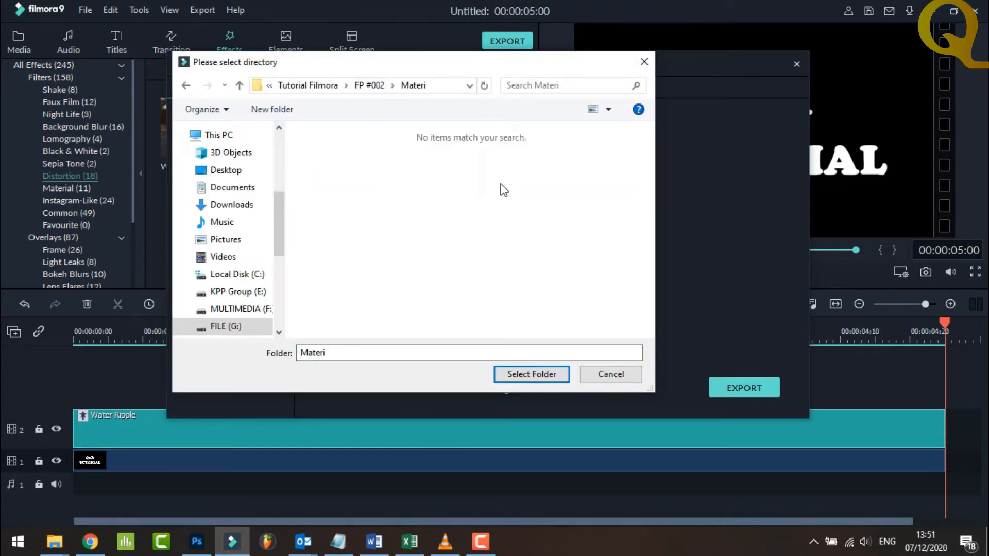
{"action": "left_click", "coordinate": [525, 374]}
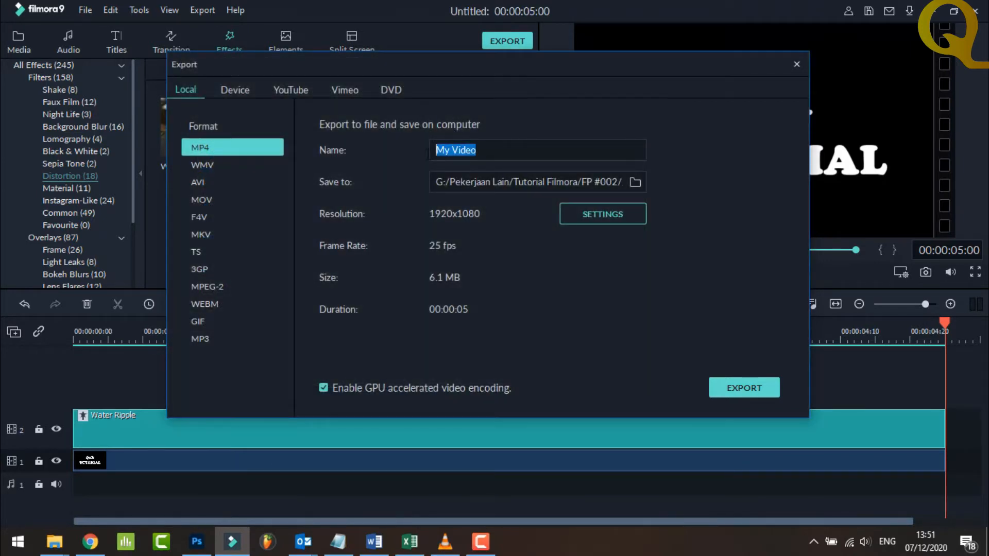
{"action": "type", "text": "Text #002c"}
Step: Set the export resolution to 1280x720 and export the rippling text video
{"action": "left_click", "coordinate": [587, 215]}
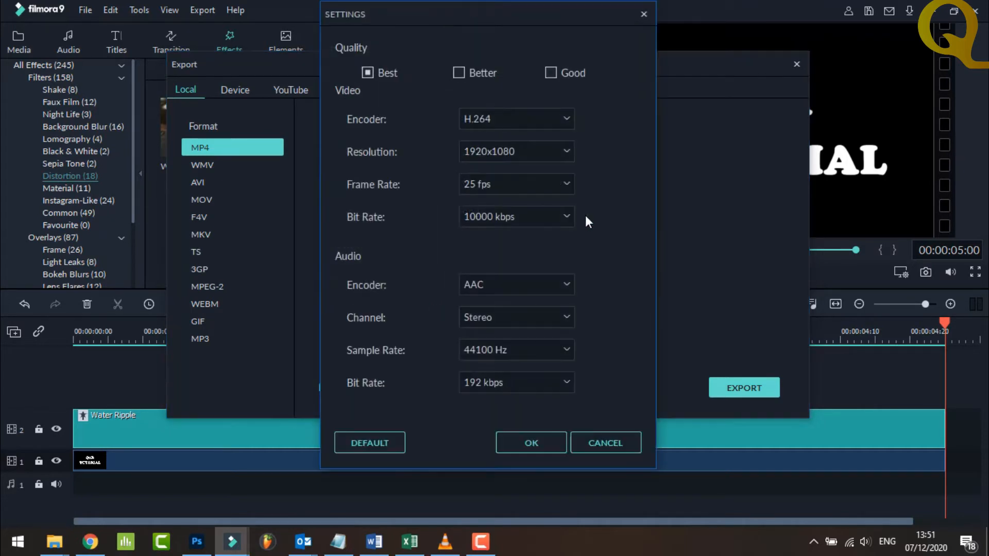
{"action": "left_click", "coordinate": [565, 152]}
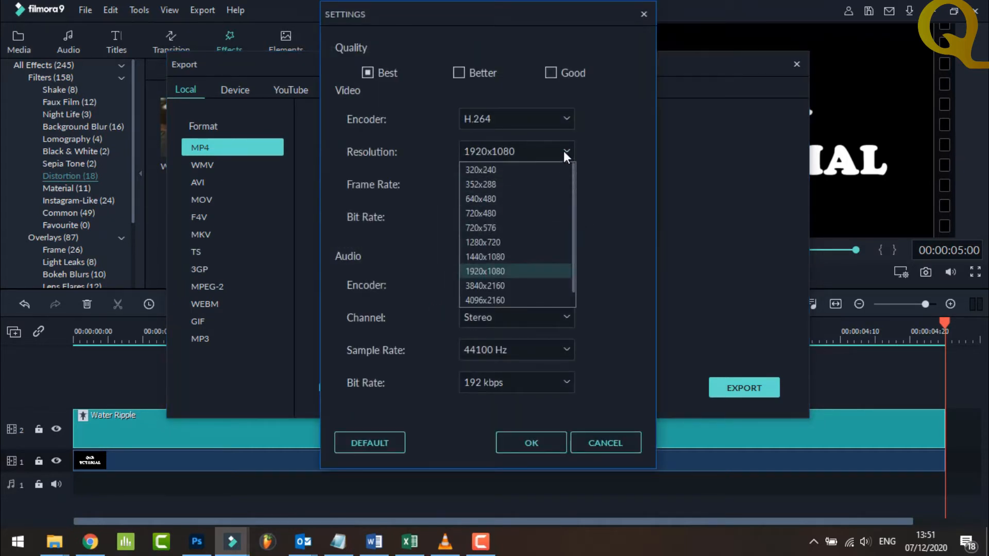
{"action": "left_click", "coordinate": [530, 243]}
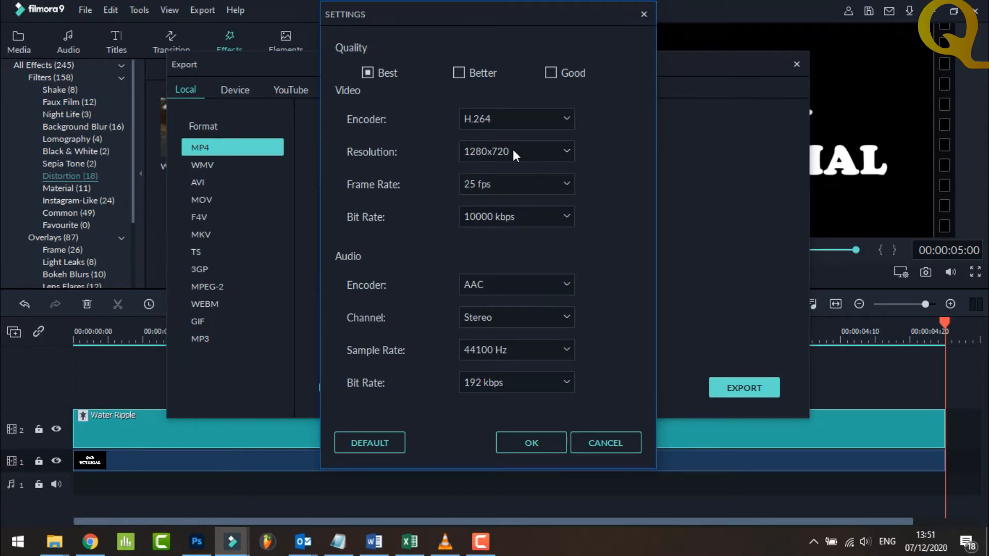
{"action": "left_click", "coordinate": [531, 435]}
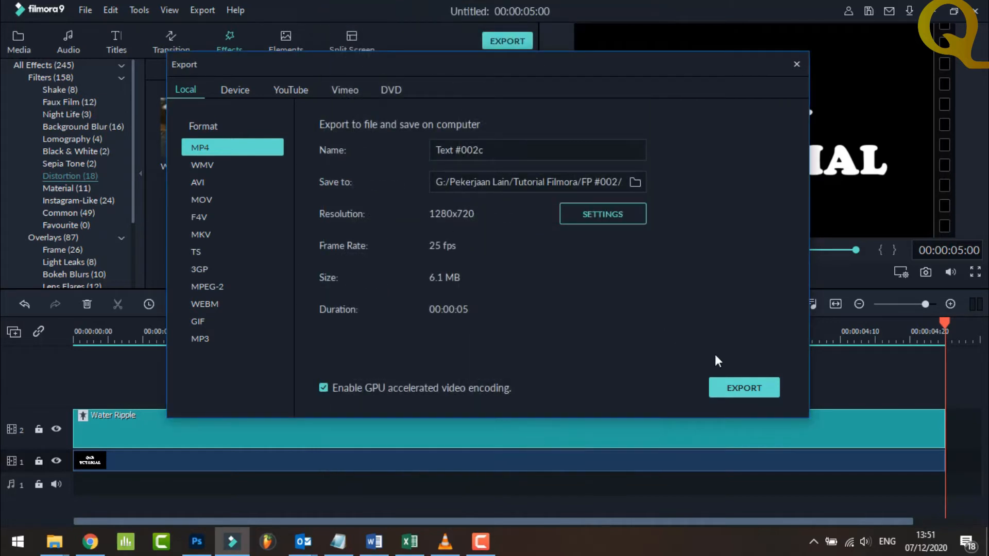
{"action": "left_click", "coordinate": [740, 396]}
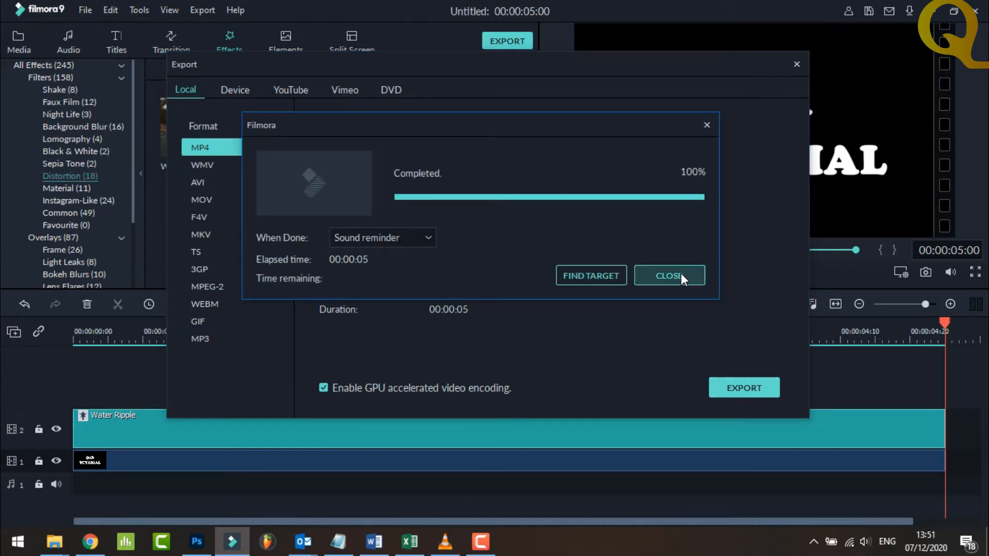
{"action": "left_click", "coordinate": [679, 276]}
{"action": "left_click", "coordinate": [796, 64]}
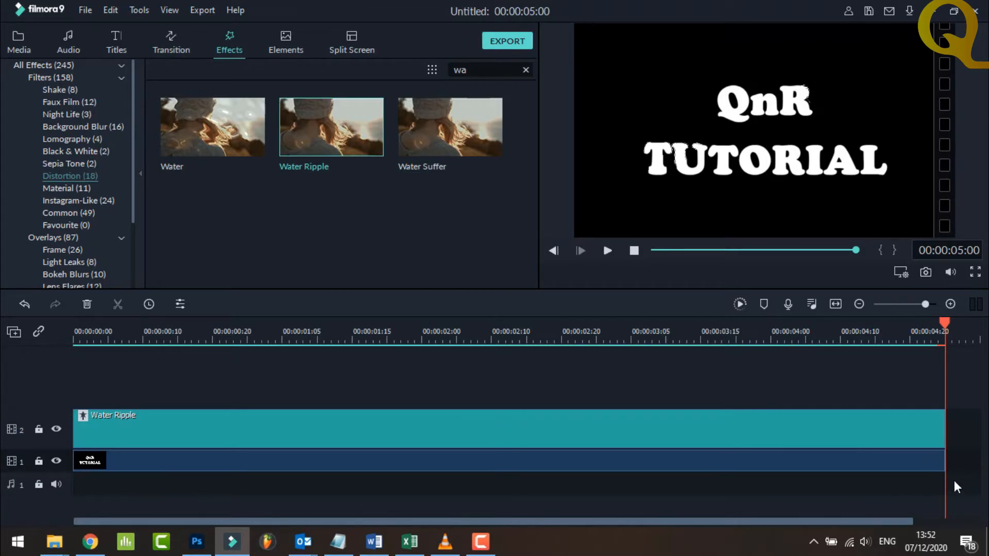
Step: Delete the Water Ripple effect and the Text #002b clip together from the timeline
{"action": "left_click_drag", "start_coordinate": [954, 481], "coordinate": [583, 396]}
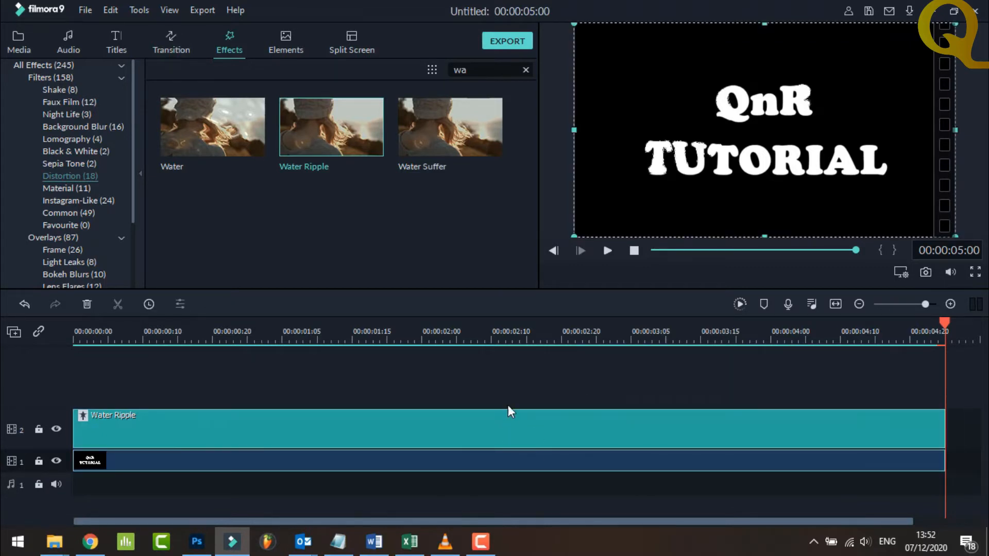
{"action": "right_click", "coordinate": [478, 431]}
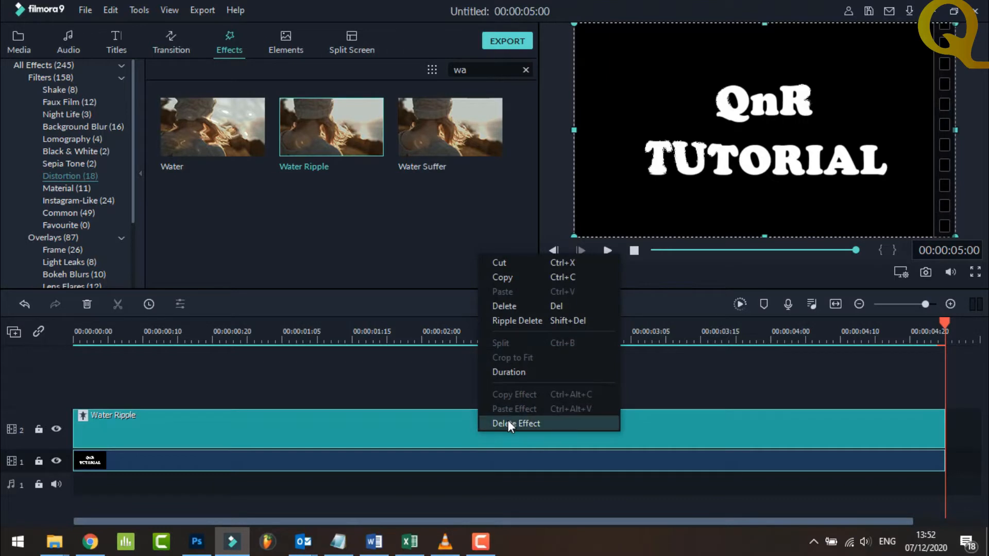
{"action": "left_click", "coordinate": [513, 309]}
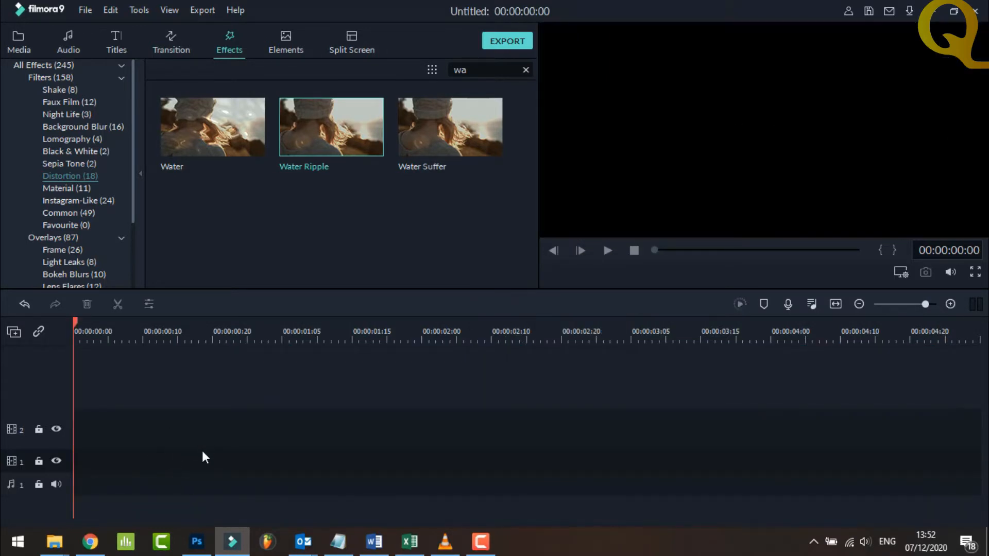
Step: Import the Text #002c video from the Materi folder and place it at the start of video track 1, matching project settings to the media
{"action": "left_click", "coordinate": [17, 45]}
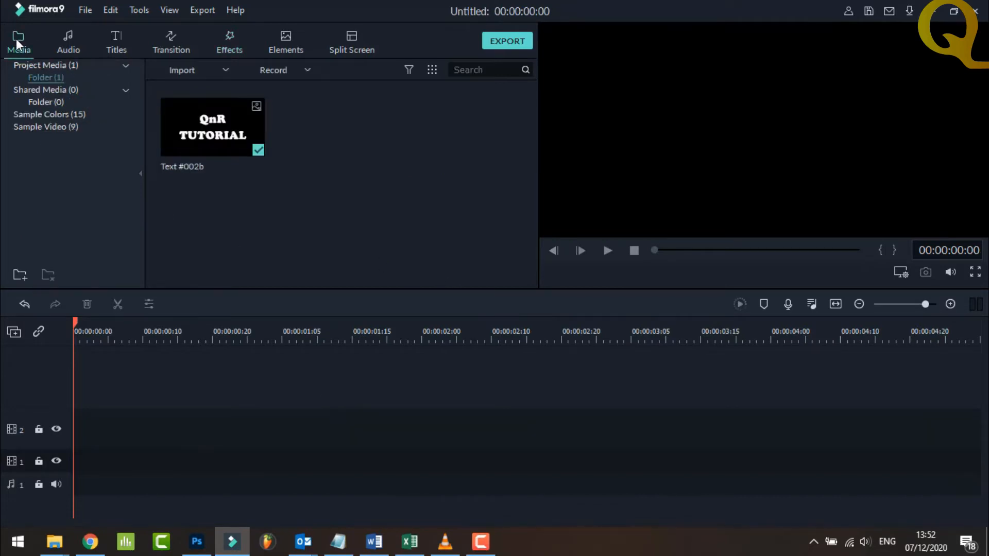
{"action": "left_click", "coordinate": [183, 69]}
{"action": "left_click", "coordinate": [191, 85]}
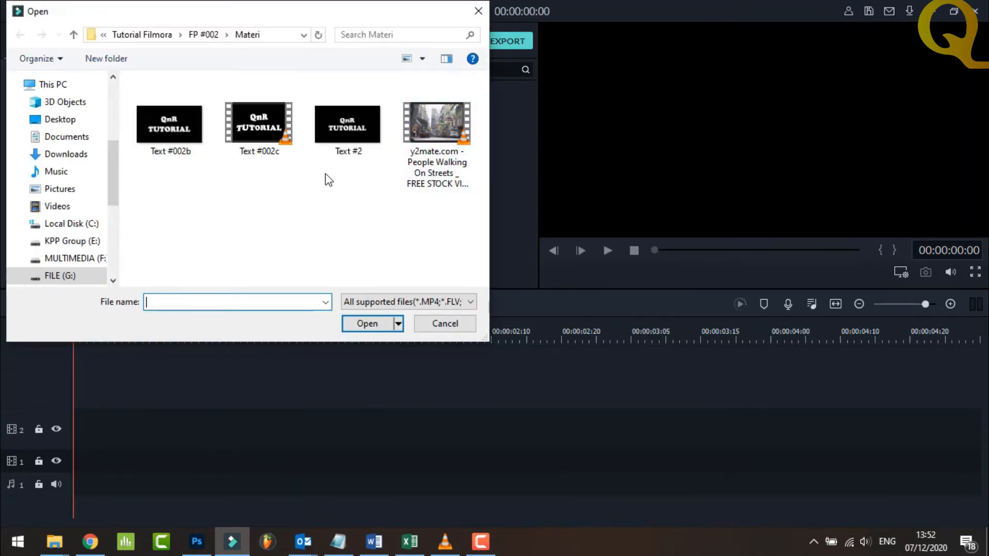
{"action": "left_click", "coordinate": [261, 134]}
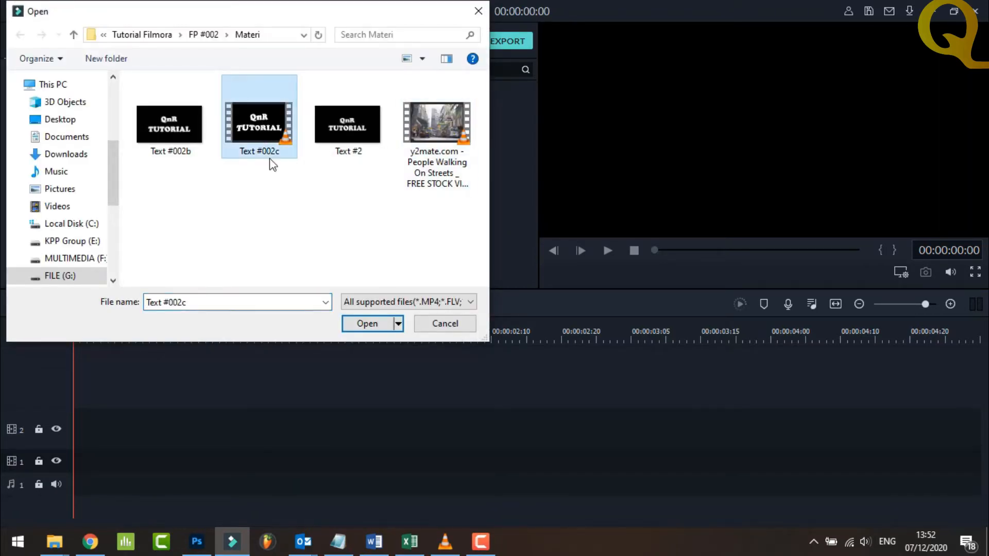
{"action": "left_click", "coordinate": [368, 324]}
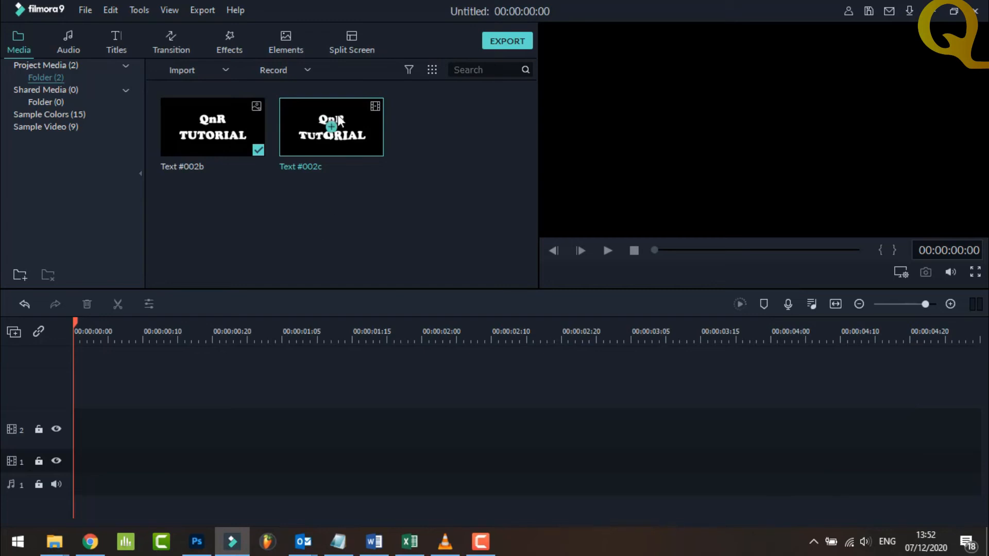
{"action": "left_click_drag", "start_coordinate": [362, 126], "coordinate": [93, 467]}
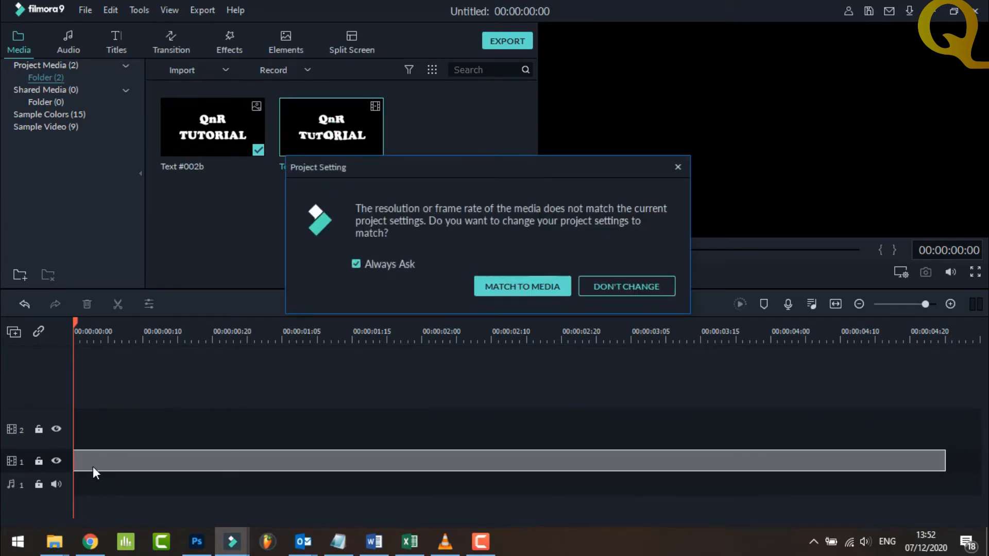
{"action": "left_click", "coordinate": [523, 285]}
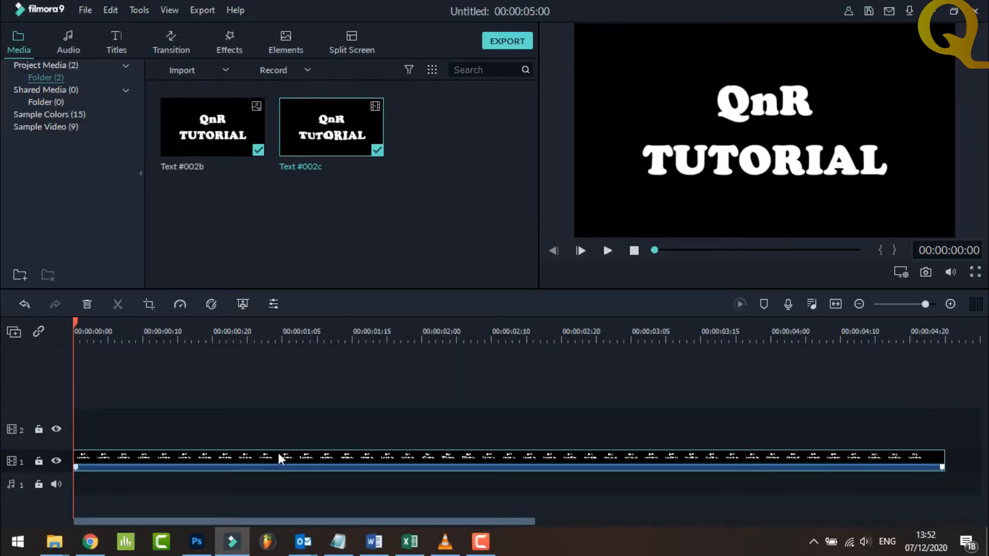
Step: Try speeding up the Text #002c clip to about 5.31x and play the result
{"action": "right_click", "coordinate": [282, 457]}
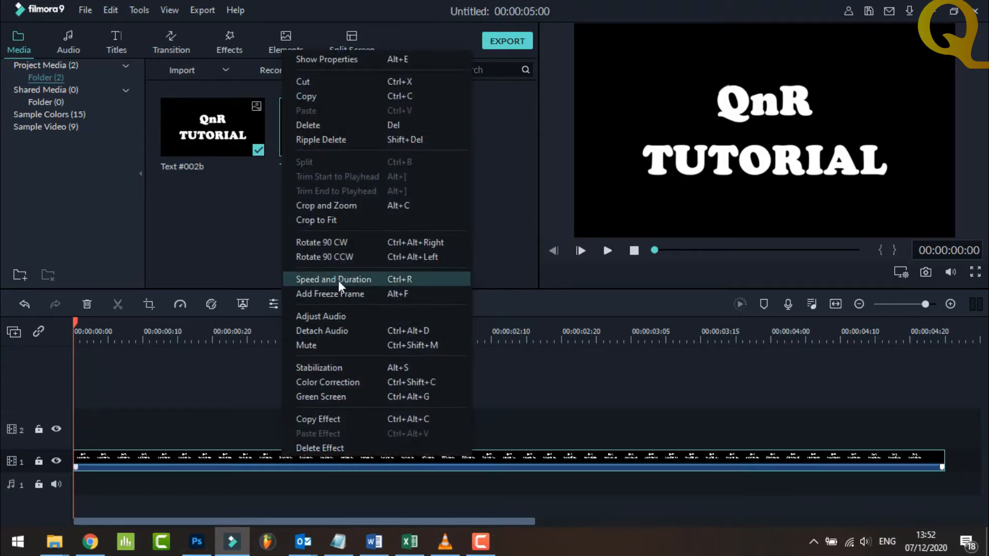
{"action": "left_click", "coordinate": [370, 280]}
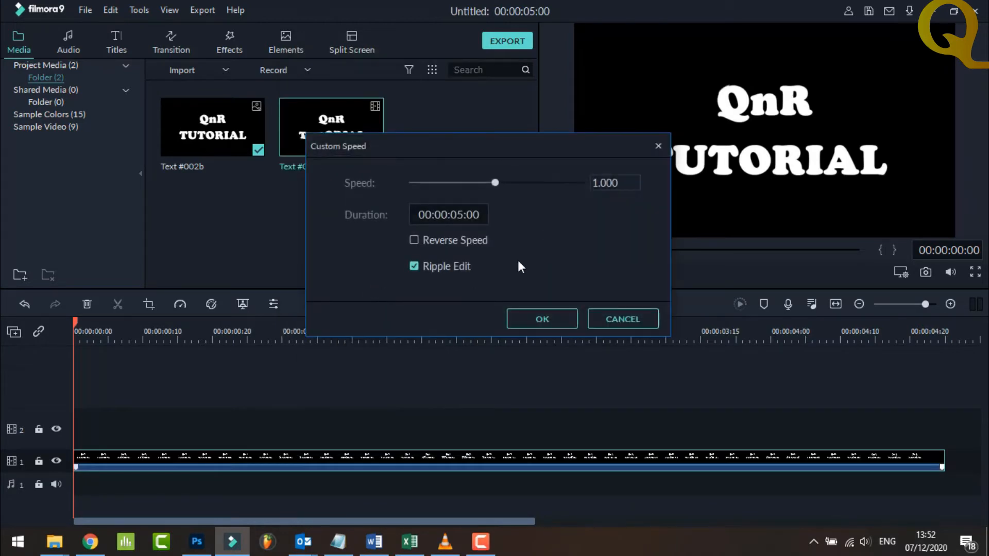
{"action": "left_click_drag", "start_coordinate": [495, 182], "coordinate": [501, 184]}
{"action": "left_click", "coordinate": [536, 316]}
{"action": "left_click", "coordinate": [608, 251]}
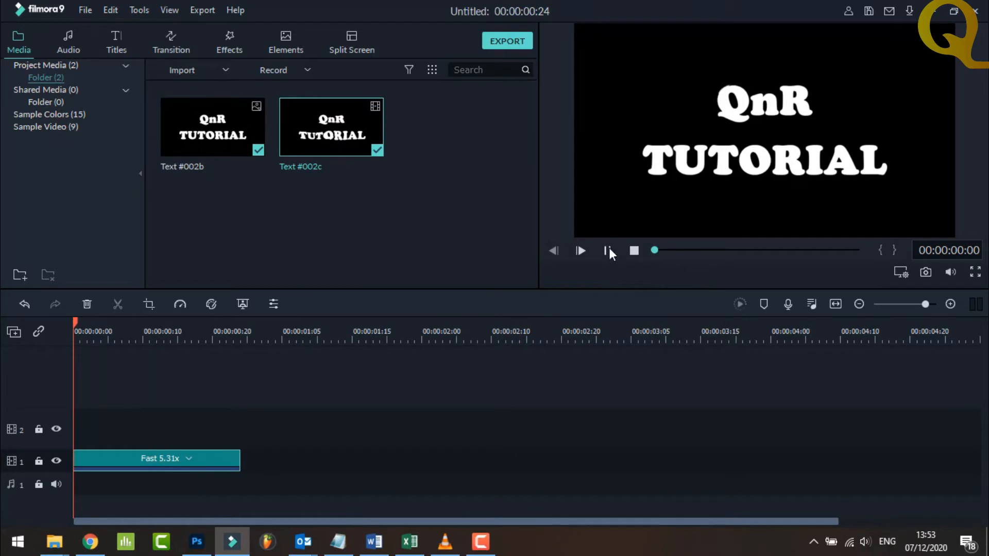
Step: Try a slower speed of about 3.59x for the Text #002c clip and play the result
{"action": "right_click", "coordinate": [169, 460]}
{"action": "left_click", "coordinate": [287, 278]}
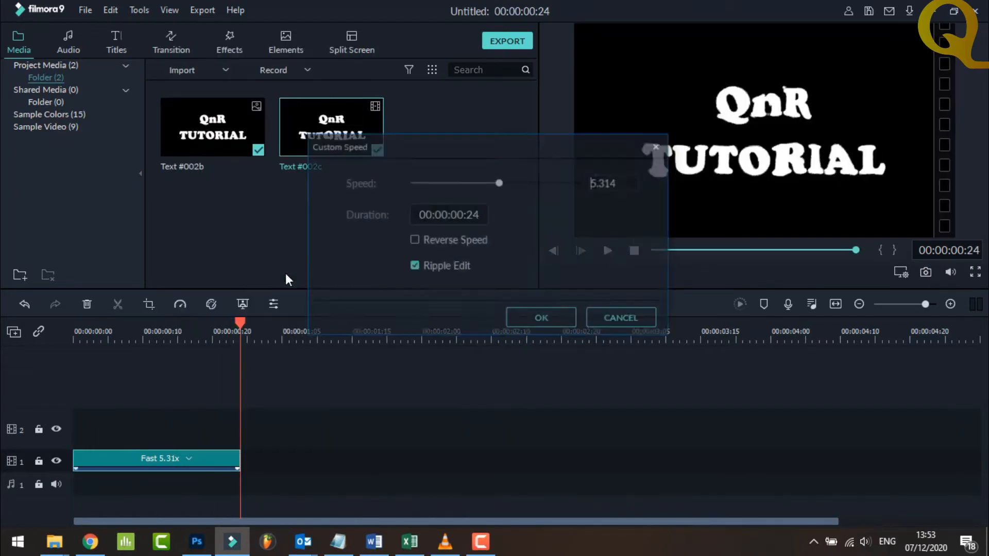
{"action": "left_click_drag", "start_coordinate": [500, 184], "coordinate": [500, 186]}
{"action": "left_click", "coordinate": [542, 319]}
{"action": "left_click", "coordinate": [608, 251]}
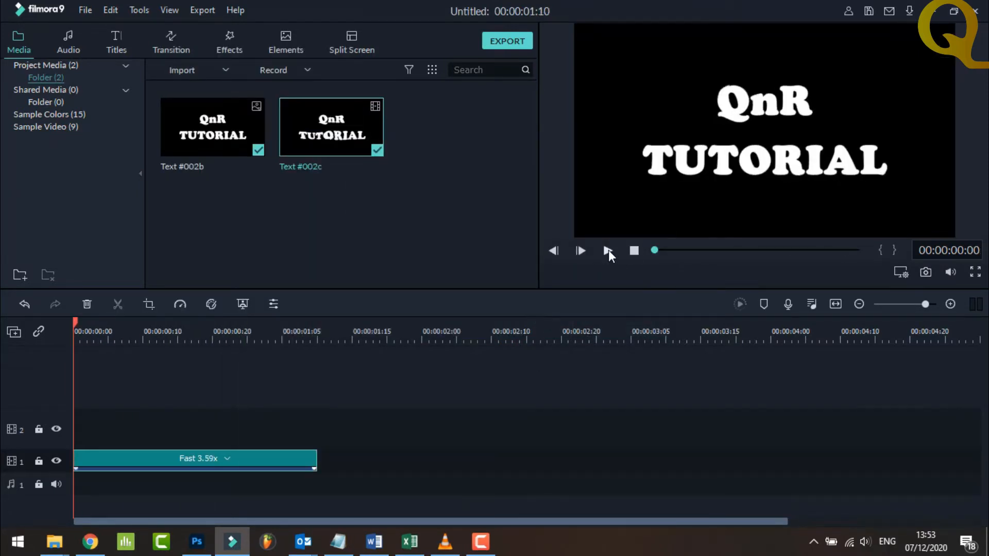
{"action": "left_click", "coordinate": [608, 251]}
Step: Set the Text #002c clip's speed to about 2.73x and return the playhead to the start
{"action": "right_click", "coordinate": [271, 456]}
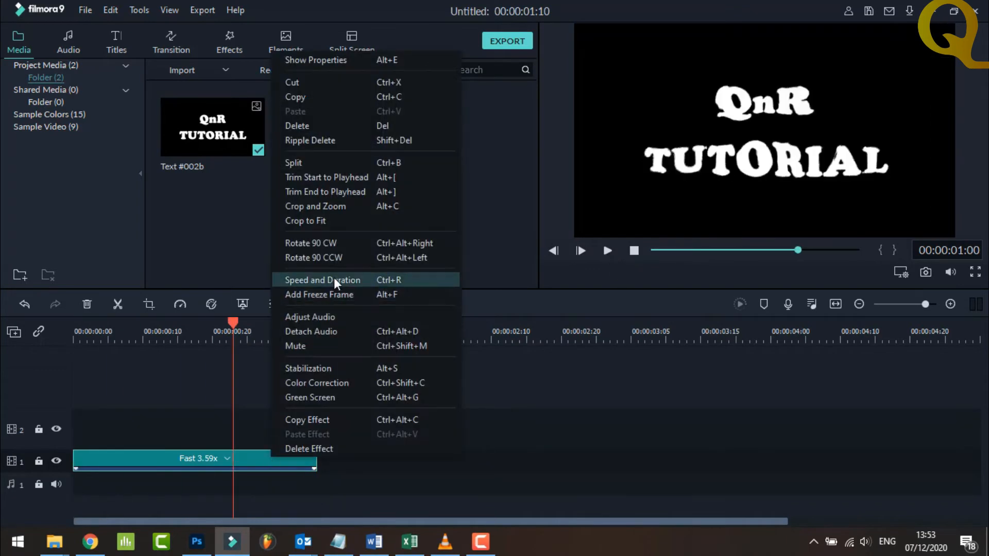
{"action": "left_click", "coordinate": [334, 279]}
{"action": "left_click_drag", "start_coordinate": [497, 183], "coordinate": [497, 183]}
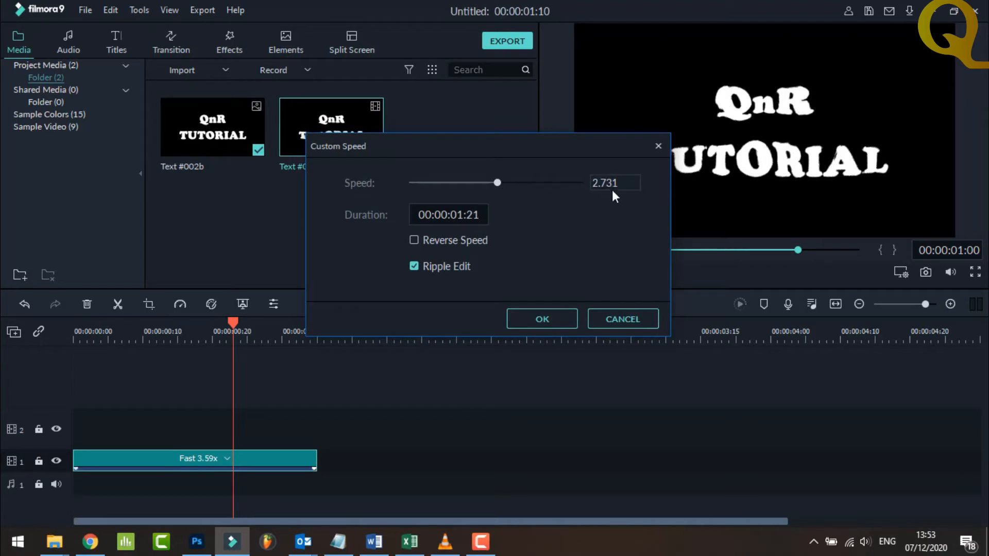
{"action": "left_click", "coordinate": [552, 319]}
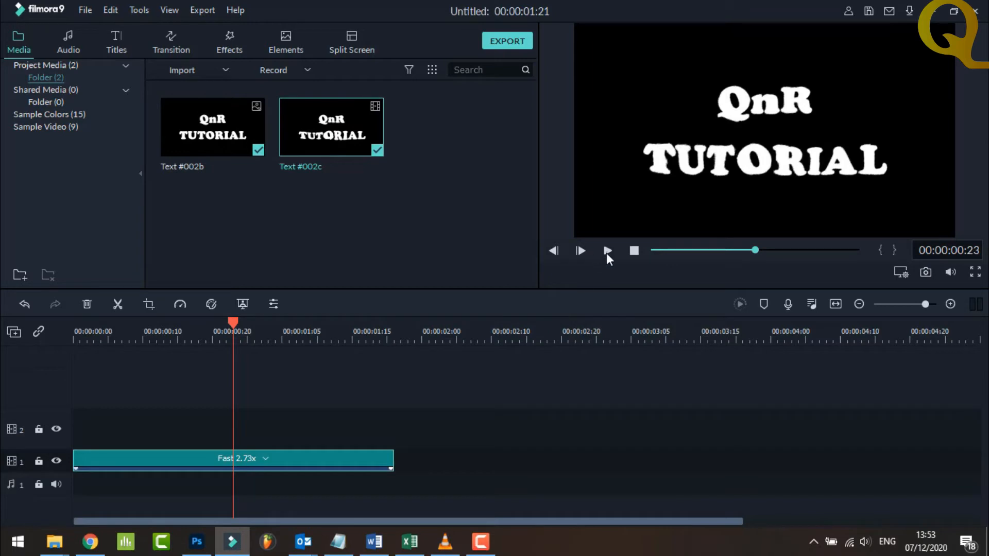
{"action": "left_click", "coordinate": [635, 252]}
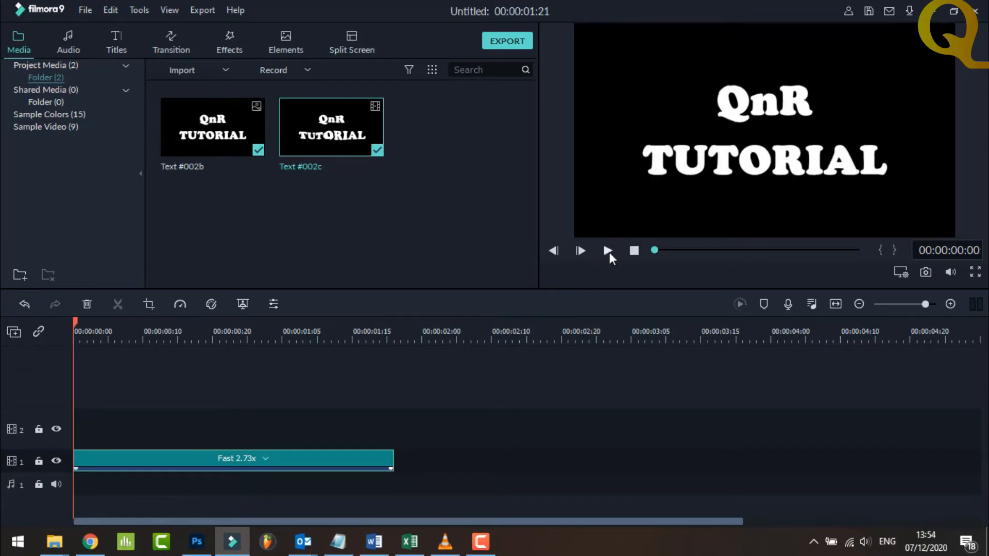
Step: Play the sped-up Text #002c clip, then copy it and paste a duplicate directly after it on video track 1
{"action": "left_click", "coordinate": [608, 252]}
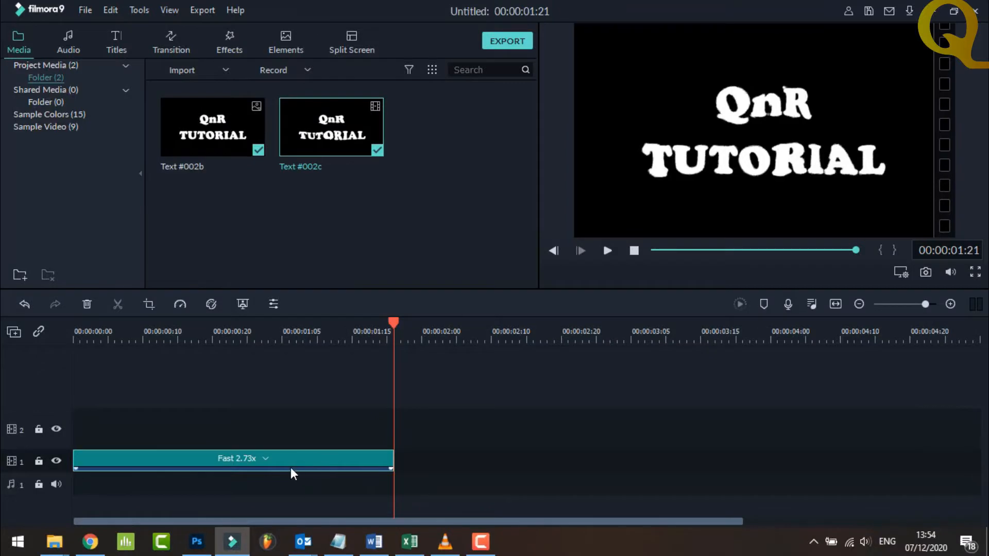
{"action": "mouse_move", "coordinate": [296, 464]}
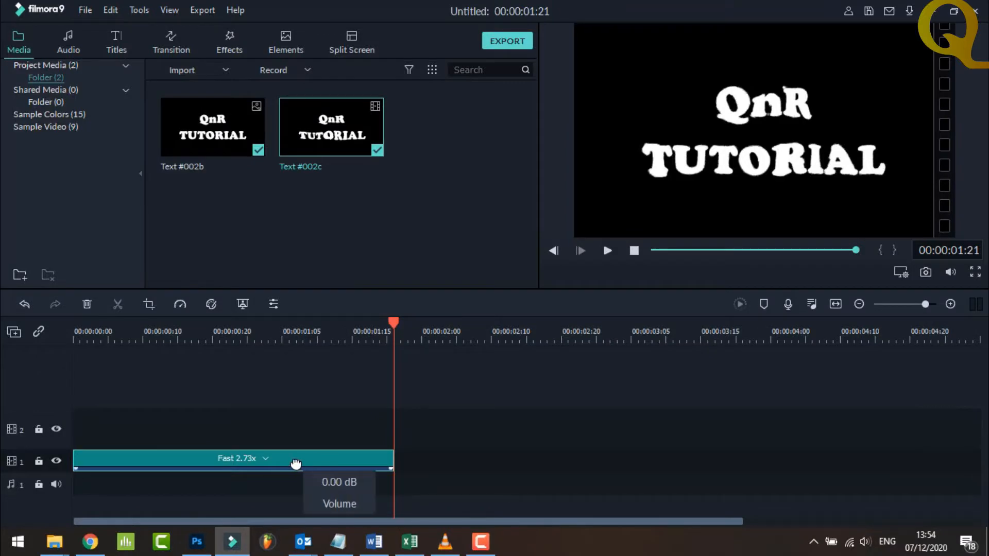
{"action": "right_click", "coordinate": [270, 460]}
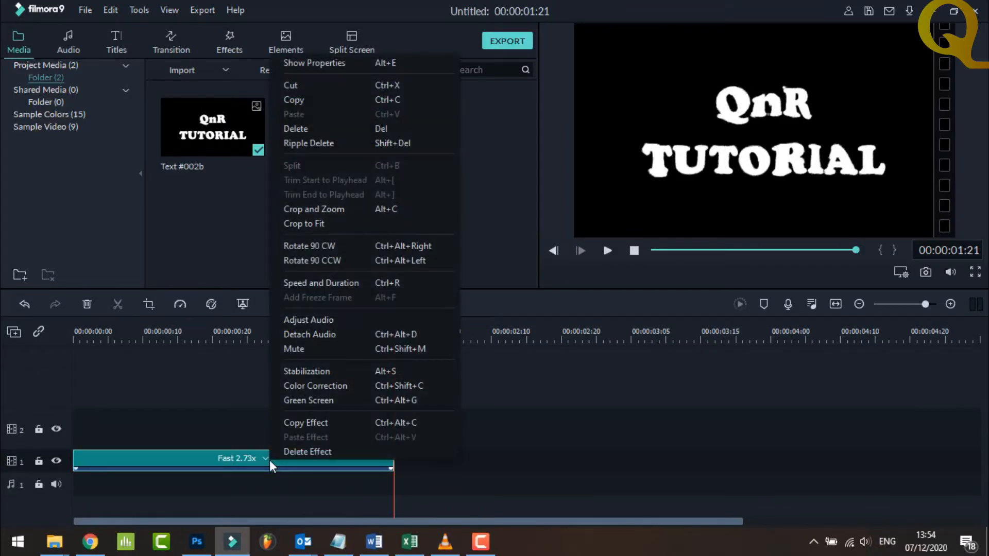
{"action": "left_click", "coordinate": [305, 103]}
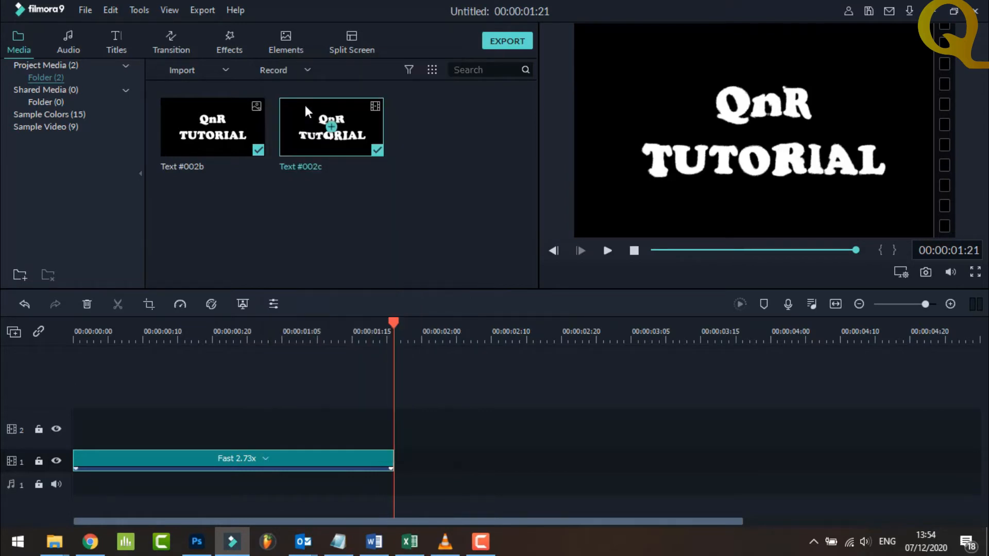
{"action": "left_click", "coordinate": [420, 466]}
{"action": "right_click", "coordinate": [420, 465]}
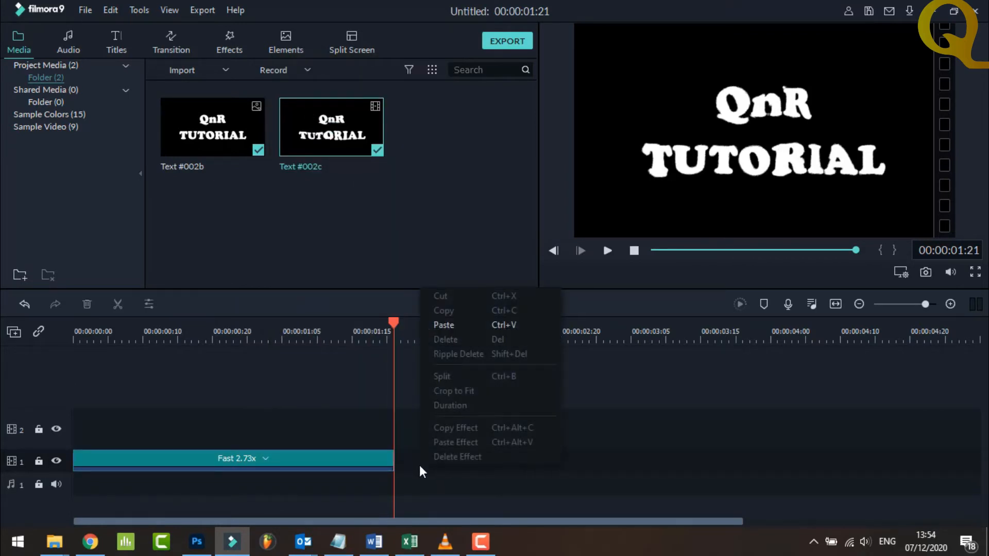
{"action": "left_click", "coordinate": [455, 324]}
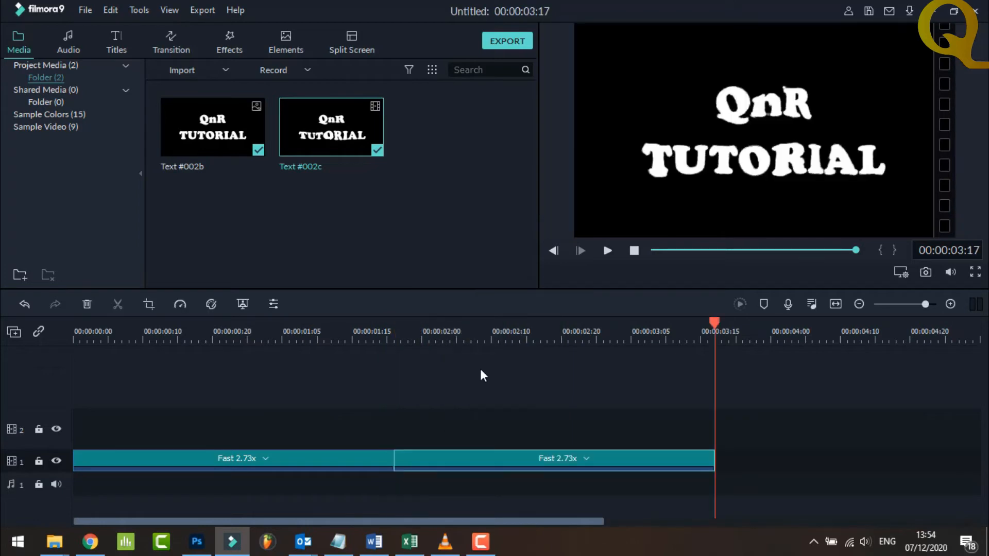
Step: Paste three more copies of the Text #002c clip end to end on video track 1, making five clips in total
{"action": "right_click", "coordinate": [729, 466]}
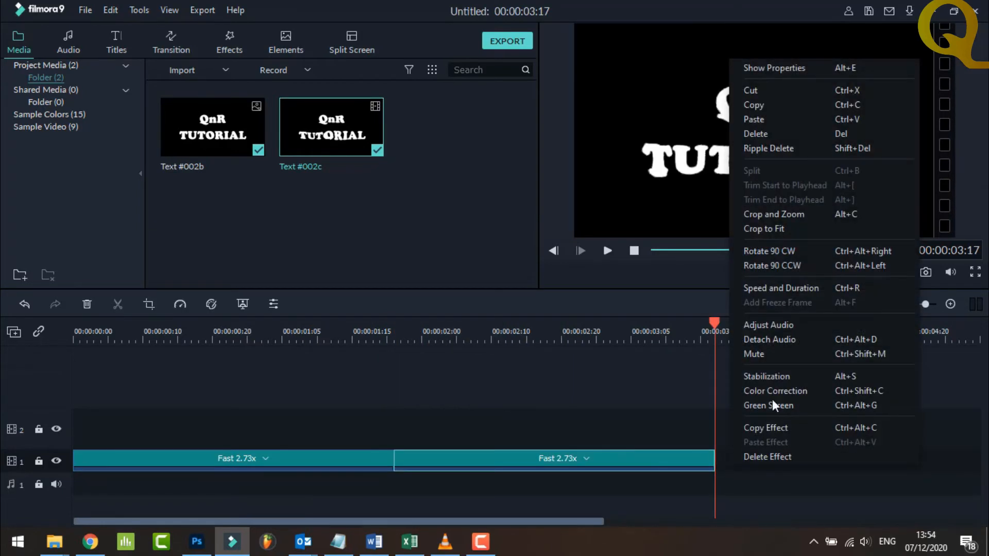
{"action": "left_click", "coordinate": [760, 120]}
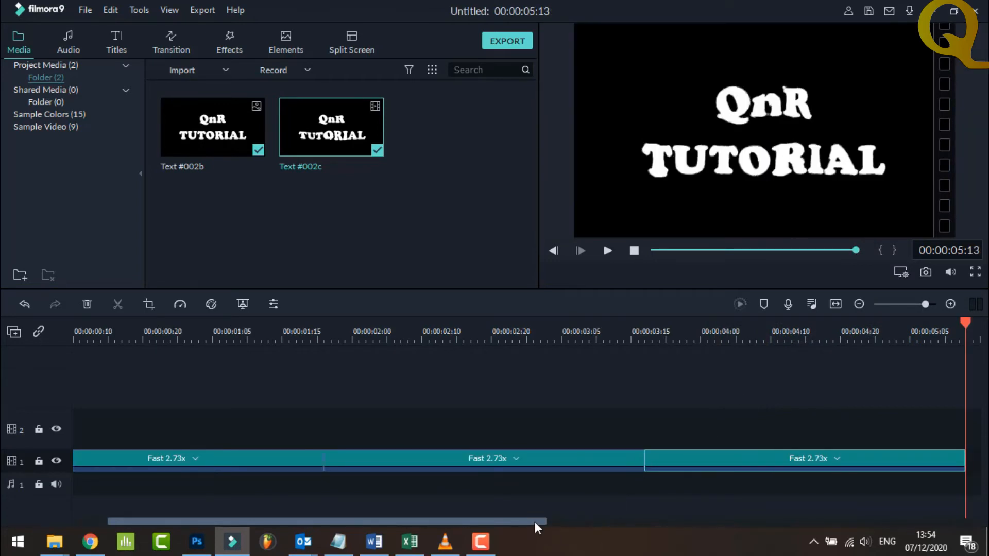
{"action": "left_click_drag", "start_coordinate": [535, 521], "coordinate": [674, 466]}
{"action": "left_click", "coordinate": [636, 457]}
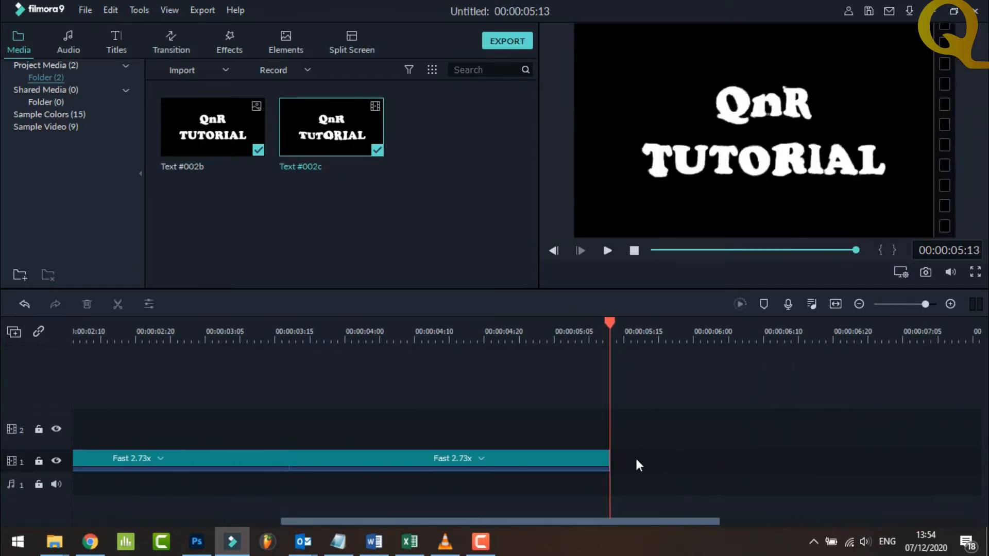
{"action": "right_click", "coordinate": [642, 466]}
{"action": "left_click", "coordinate": [682, 326]}
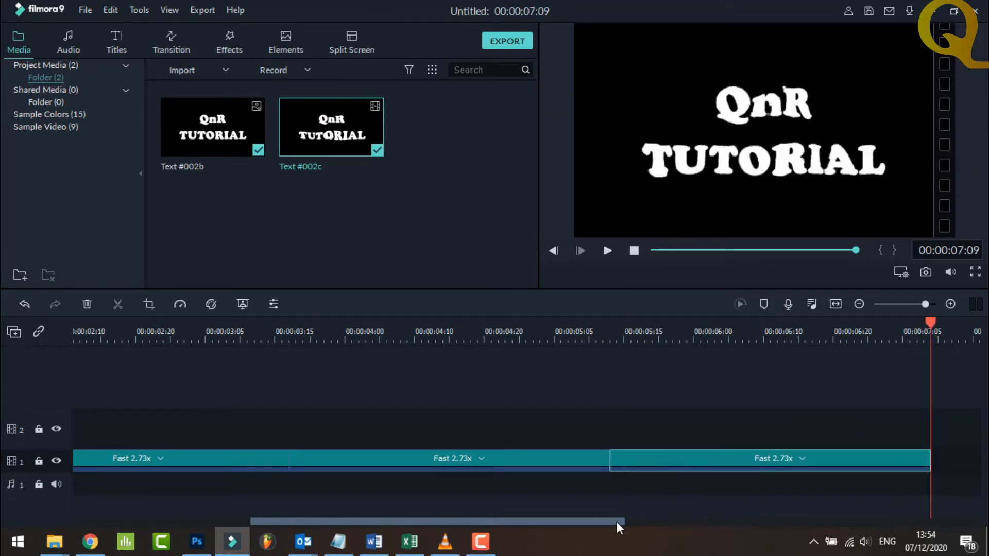
{"action": "left_click_drag", "start_coordinate": [617, 521], "coordinate": [699, 467]}
{"action": "left_click", "coordinate": [698, 462]}
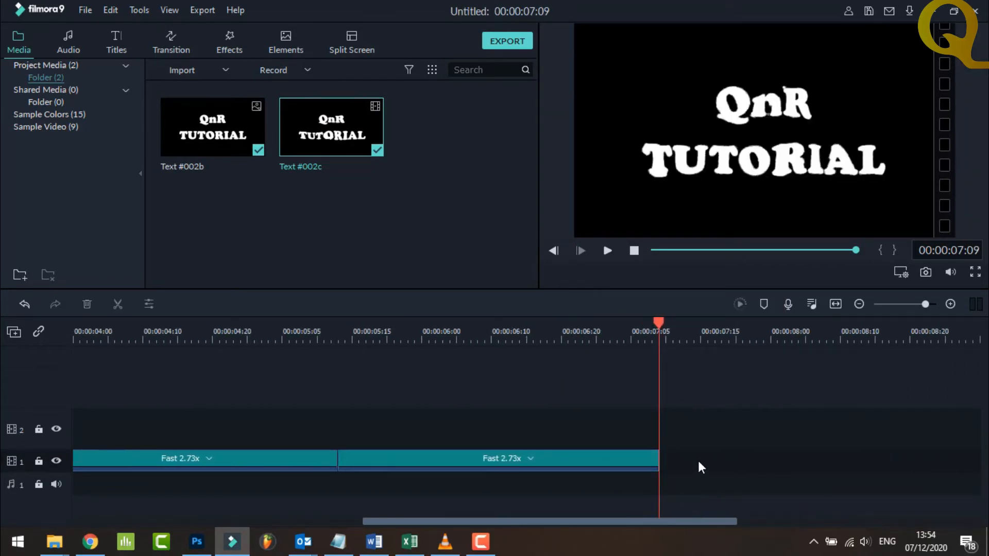
{"action": "right_click", "coordinate": [699, 464]}
{"action": "left_click", "coordinate": [733, 319]}
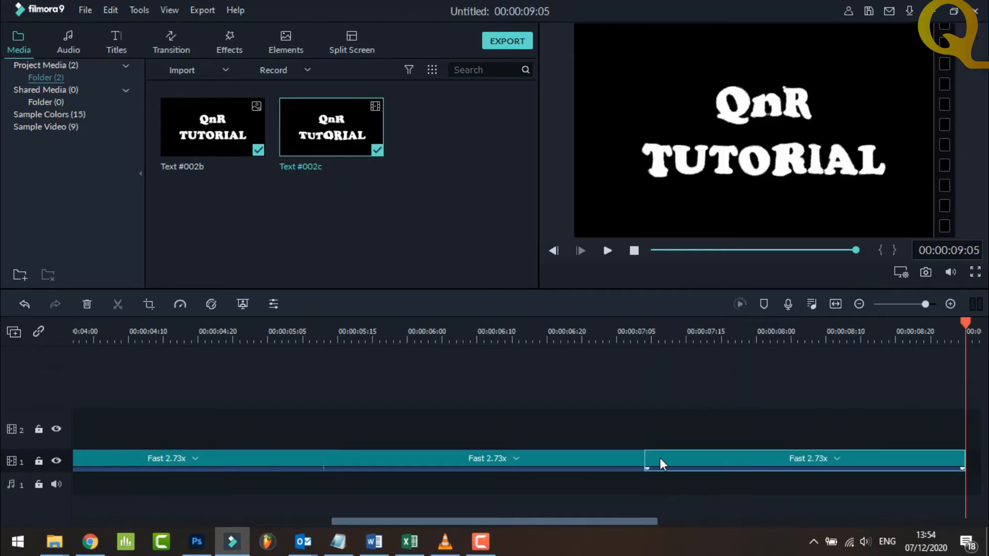
Step: Play the five-clip sequence from the start and stop it to return the playhead to the beginning
{"action": "left_click", "coordinate": [860, 305]}
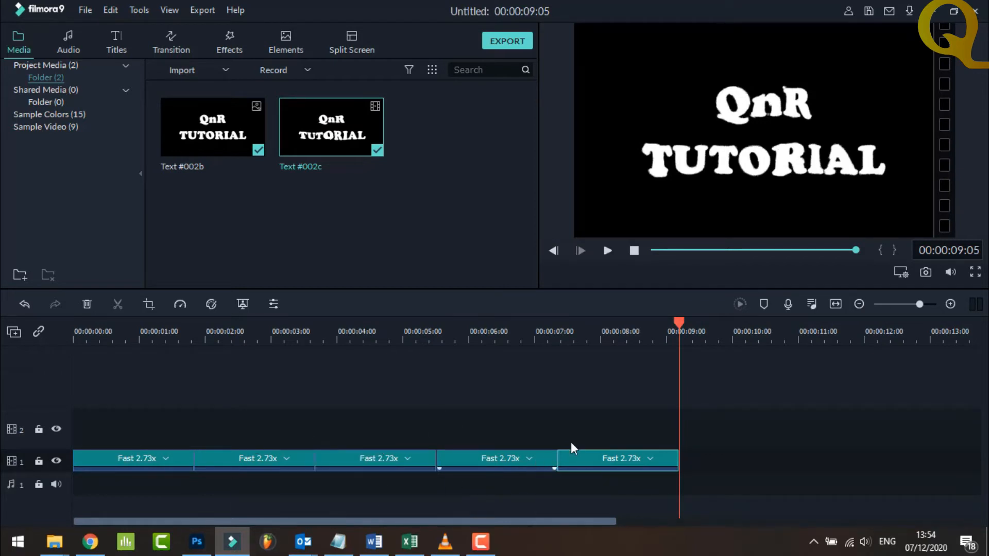
{"action": "left_click", "coordinate": [634, 250]}
{"action": "left_click", "coordinate": [607, 250]}
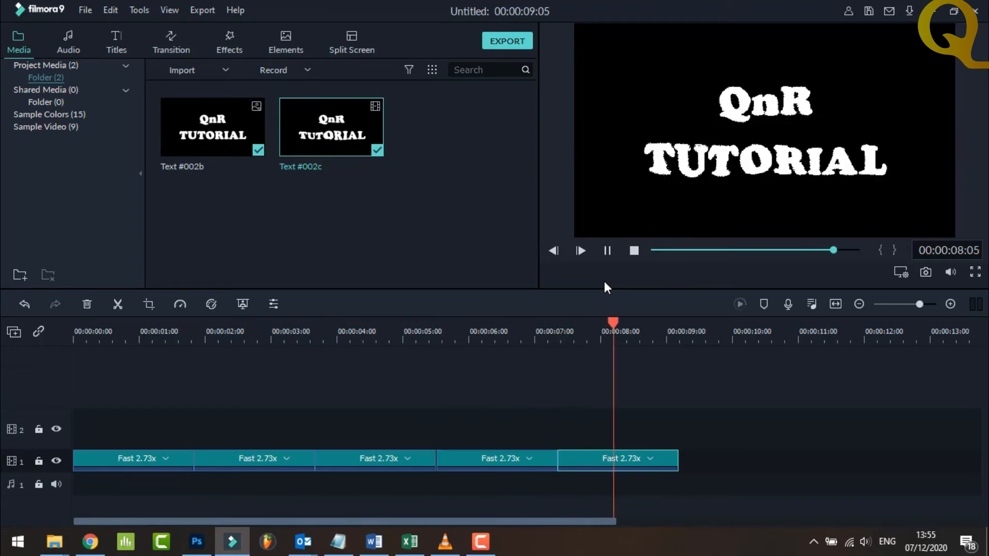
{"action": "left_click", "coordinate": [635, 255]}
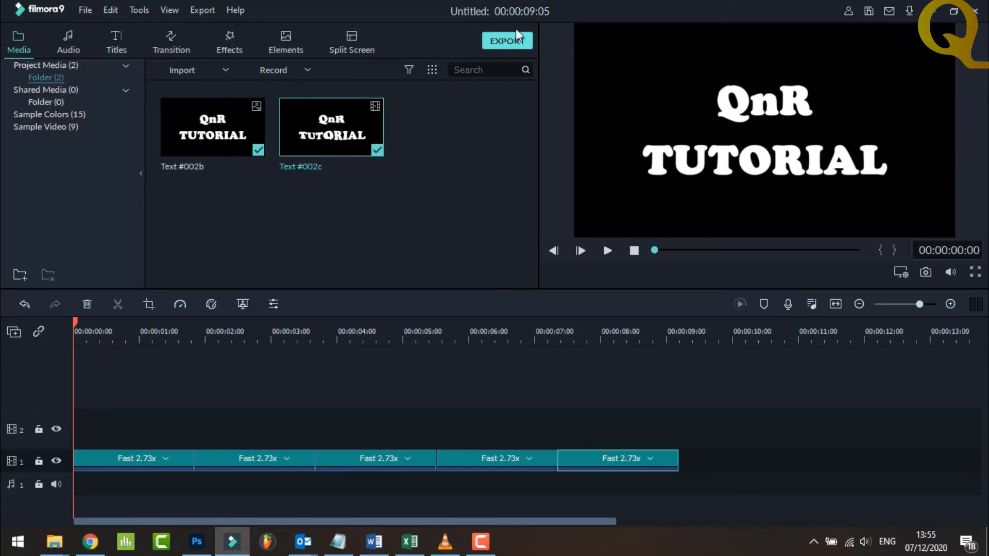
Step: Export the five-clip sequence as an MP4 named Text #002d, keeping the current save folder, and close the export dialogs
{"action": "left_click", "coordinate": [511, 40]}
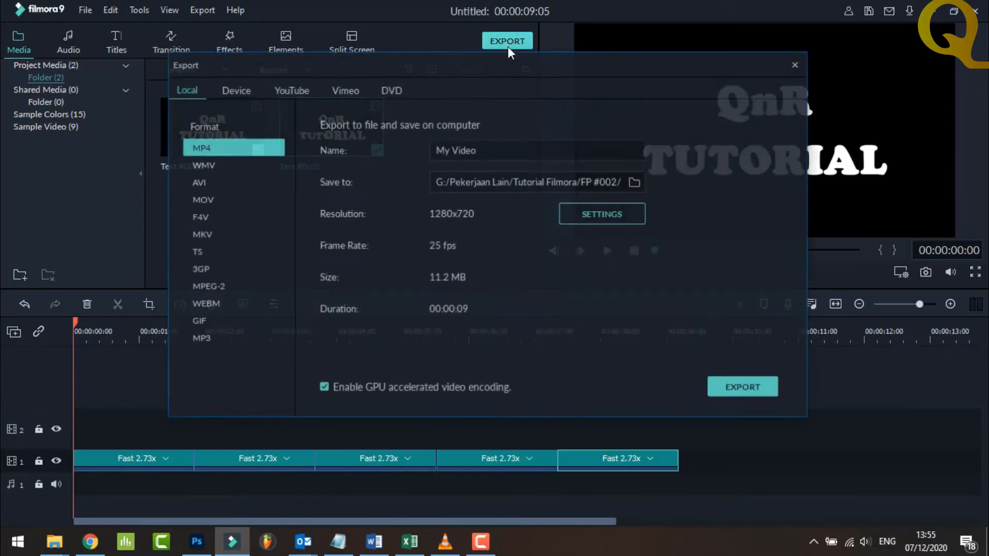
{"action": "left_click", "coordinate": [635, 181]}
{"action": "key", "text": "Escape"}
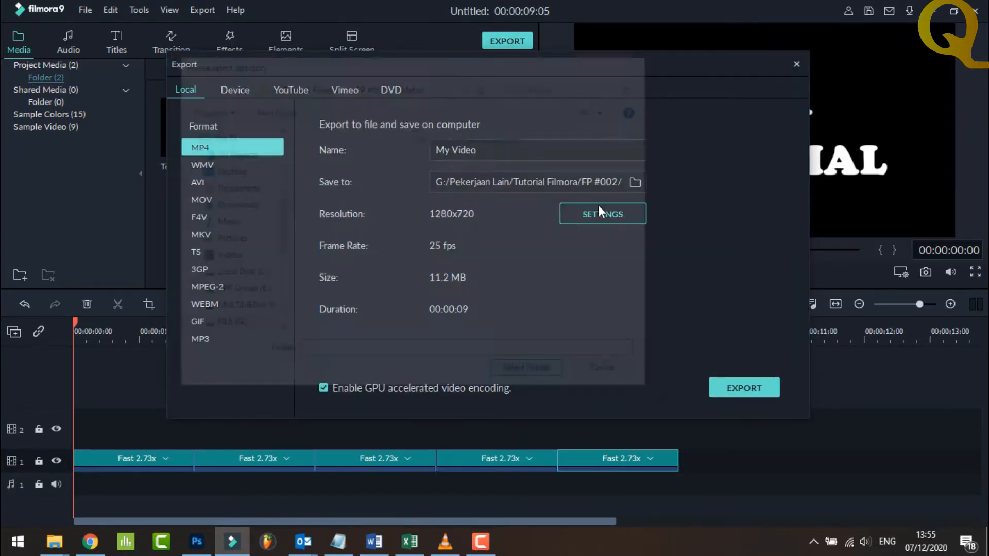
{"action": "triple_click", "coordinate": [512, 150]}
{"action": "type", "text": "Text #002d"}
{"action": "key", "text": "BackSpace"}
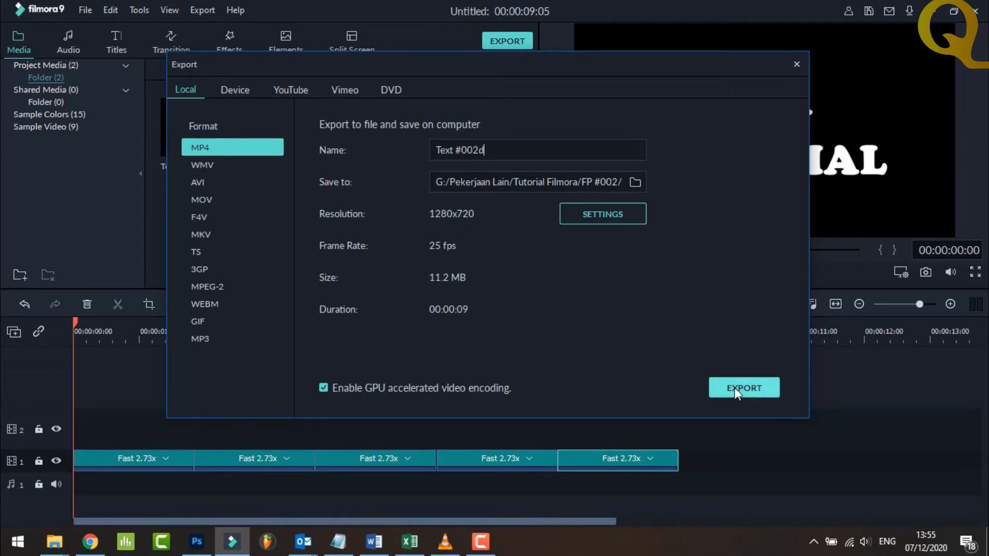
{"action": "left_click", "coordinate": [737, 388]}
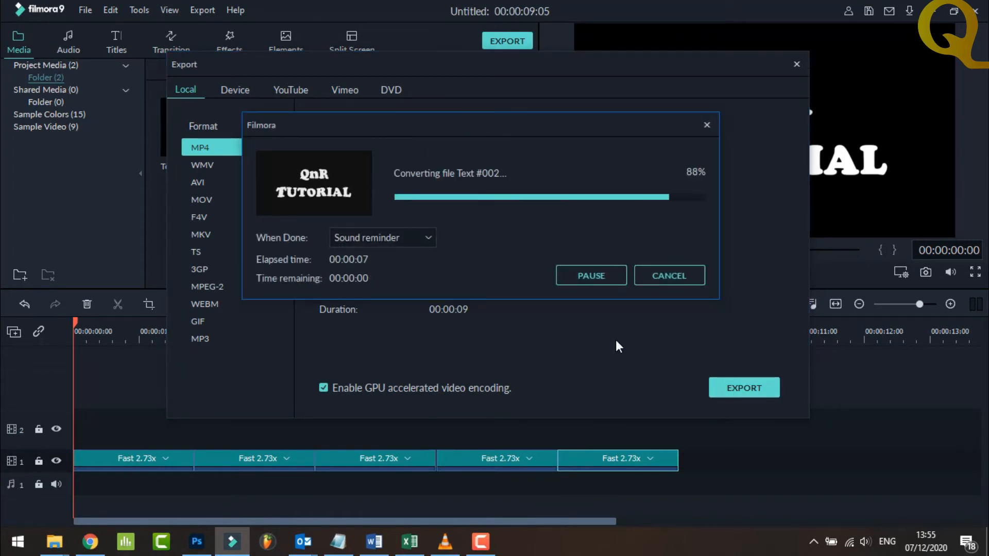
{"action": "left_click", "coordinate": [670, 276]}
{"action": "left_click", "coordinate": [796, 65]}
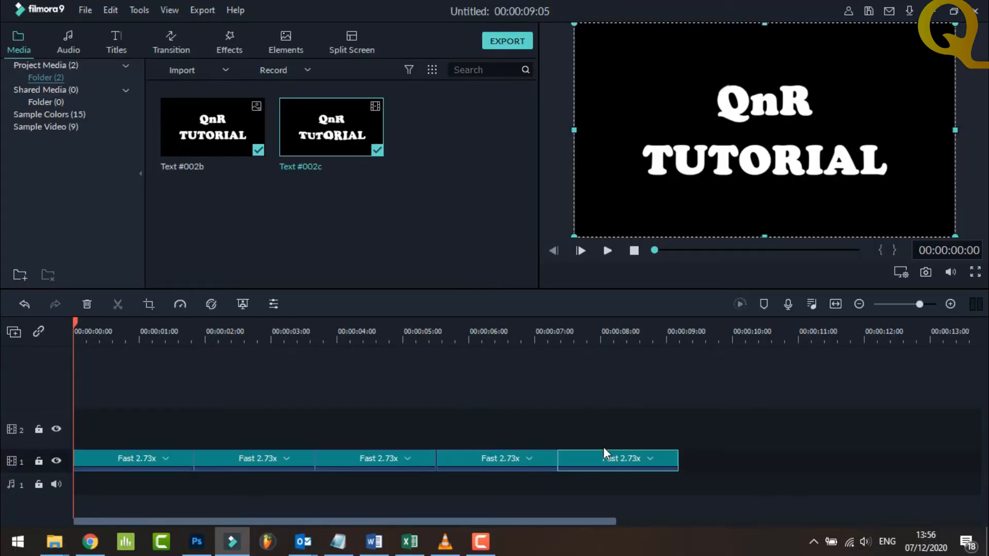
Step: Select all five Text #002c clips on video track 1 and delete them to empty the timeline
{"action": "left_click_drag", "start_coordinate": [722, 479], "coordinate": [132, 444]}
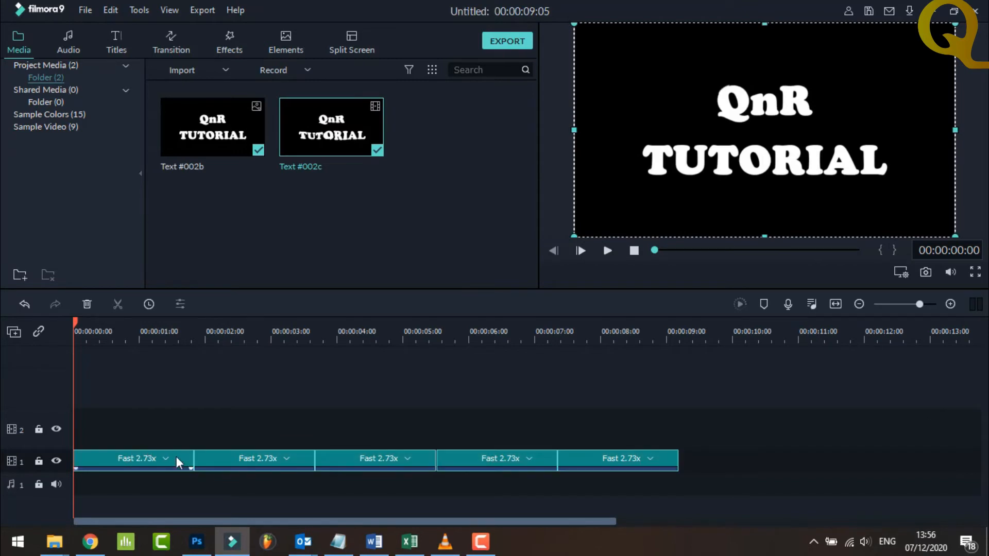
{"action": "right_click", "coordinate": [364, 460]}
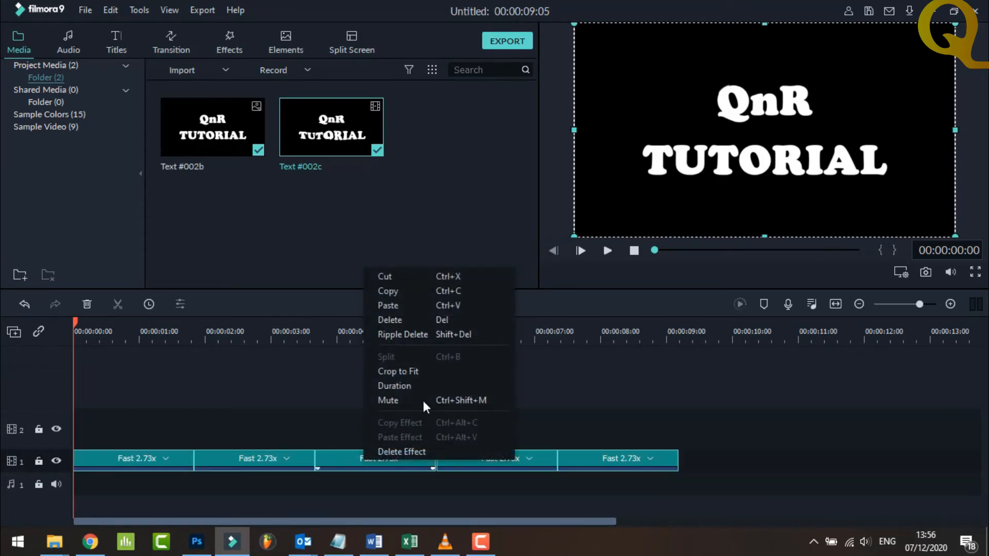
{"action": "left_click", "coordinate": [406, 320]}
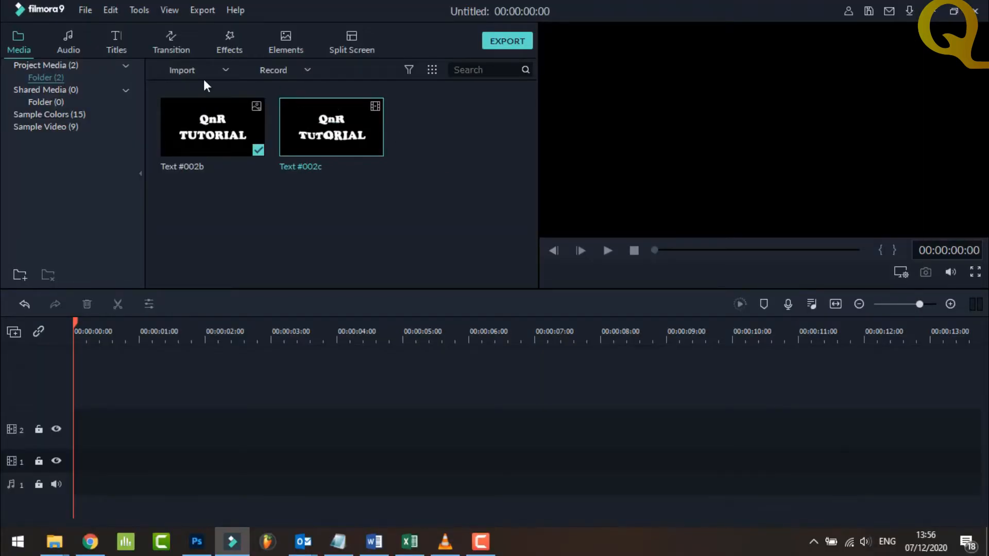
Step: Import the Text #002d video and the y2mate.com People Walking On Streets video from the Materi folder into the project media
{"action": "left_click", "coordinate": [191, 71]}
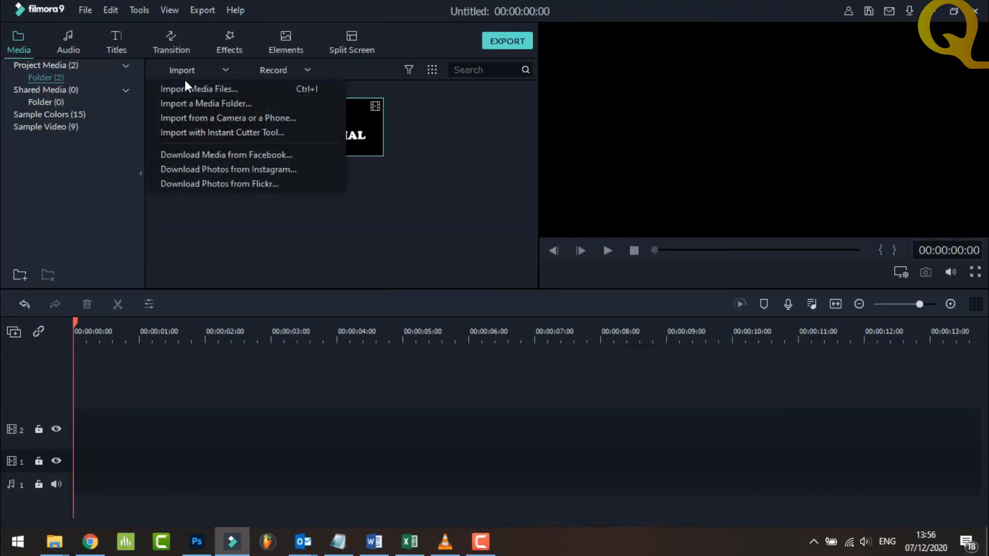
{"action": "left_click", "coordinate": [186, 85]}
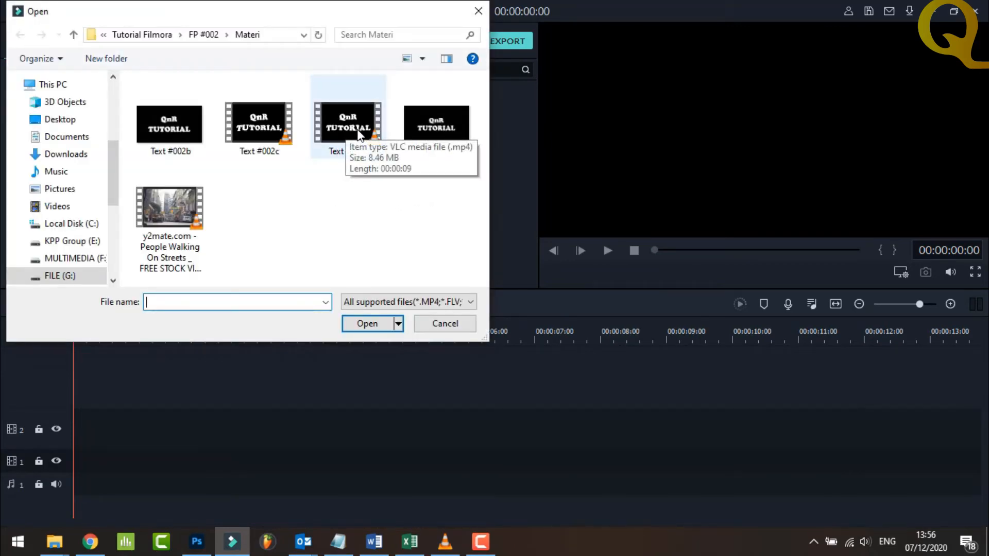
{"action": "left_click", "coordinate": [359, 135]}
{"action": "left_click", "coordinate": [368, 322]}
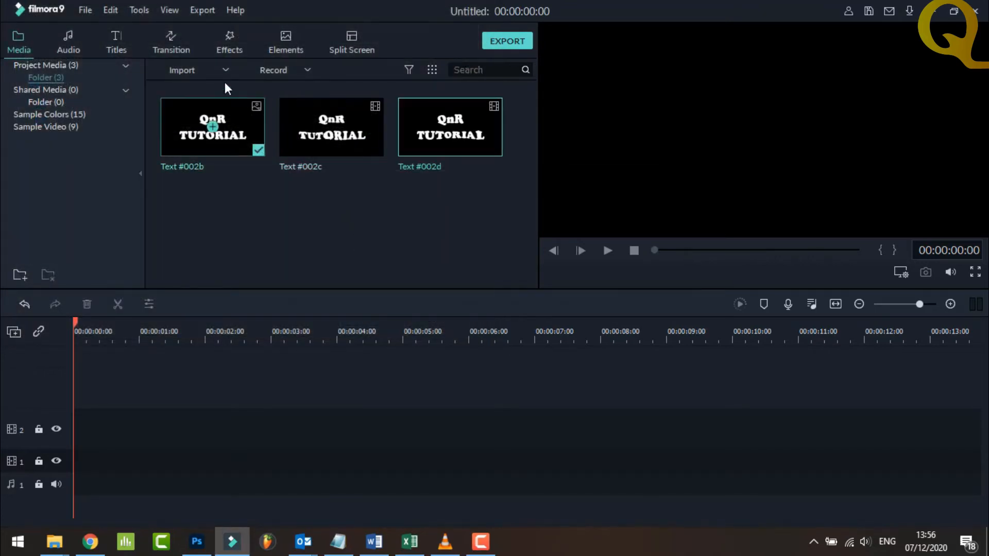
{"action": "left_click", "coordinate": [193, 73]}
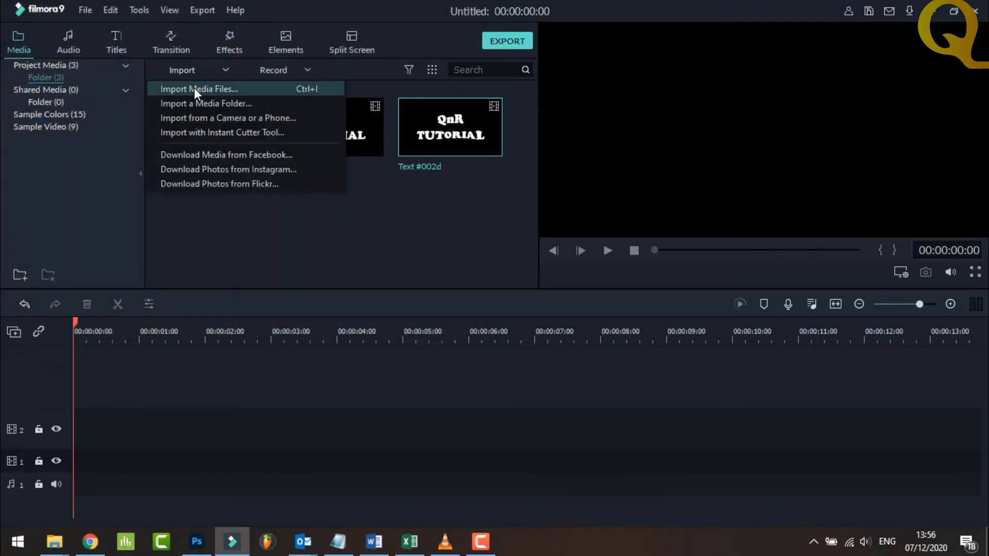
{"action": "left_click", "coordinate": [194, 88]}
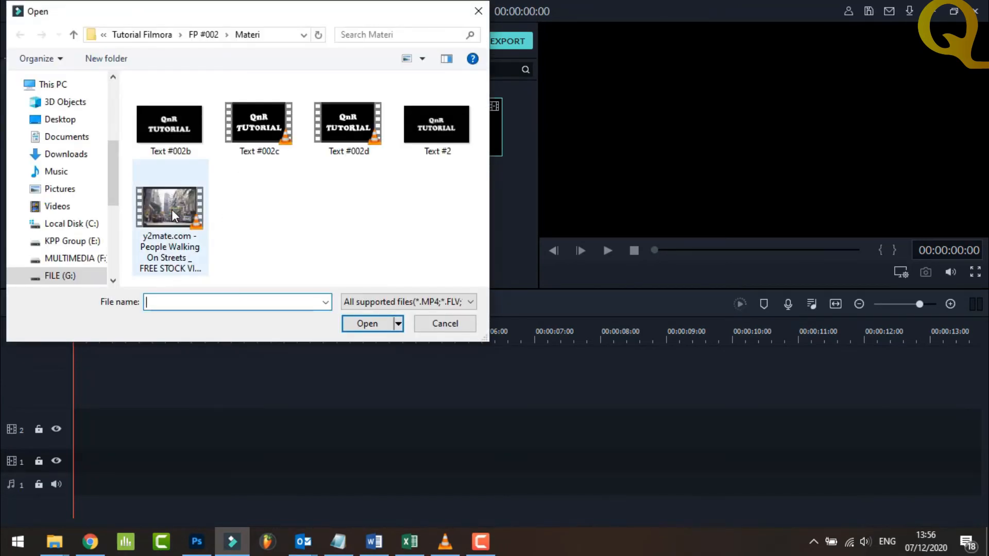
{"action": "left_click", "coordinate": [205, 234]}
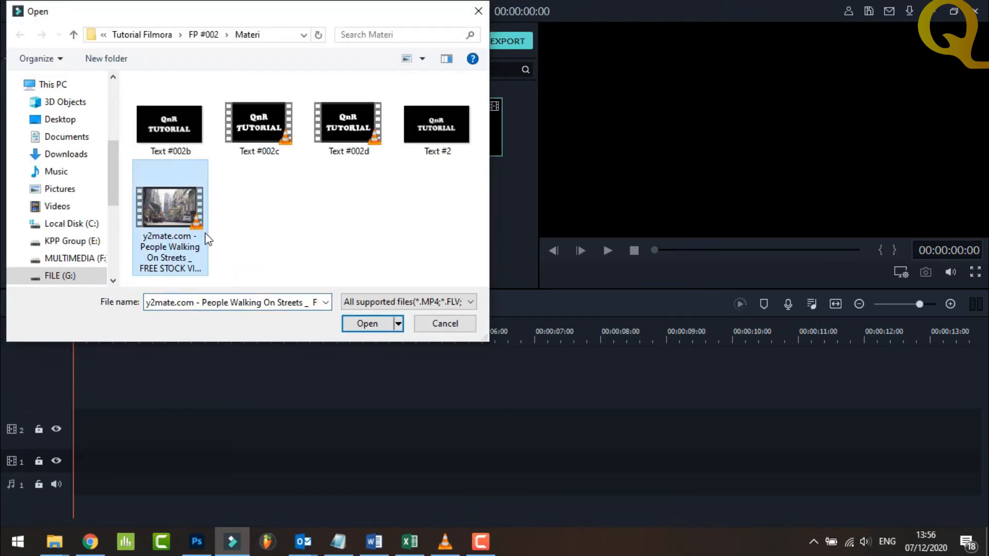
{"action": "left_click", "coordinate": [360, 324]}
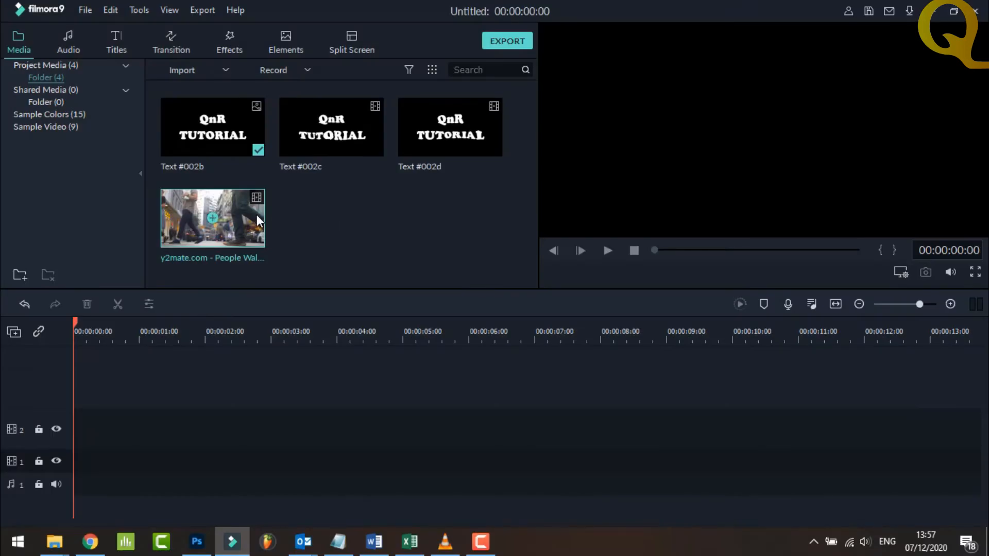
Step: Place the People Walking On Streets video at the start of video track 1, match the project settings to it and fit the timeline
{"action": "left_click_drag", "start_coordinate": [257, 216], "coordinate": [82, 474]}
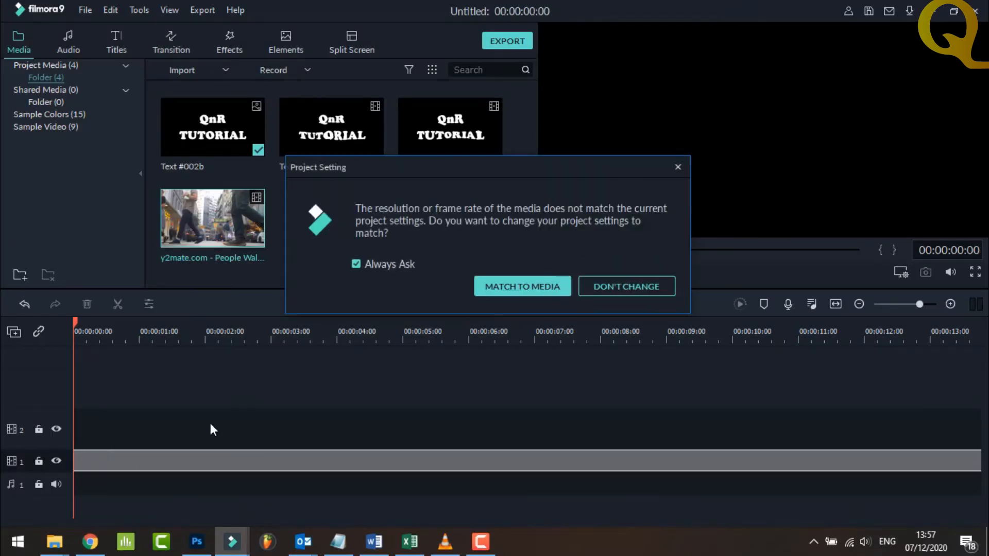
{"action": "left_click", "coordinate": [516, 285]}
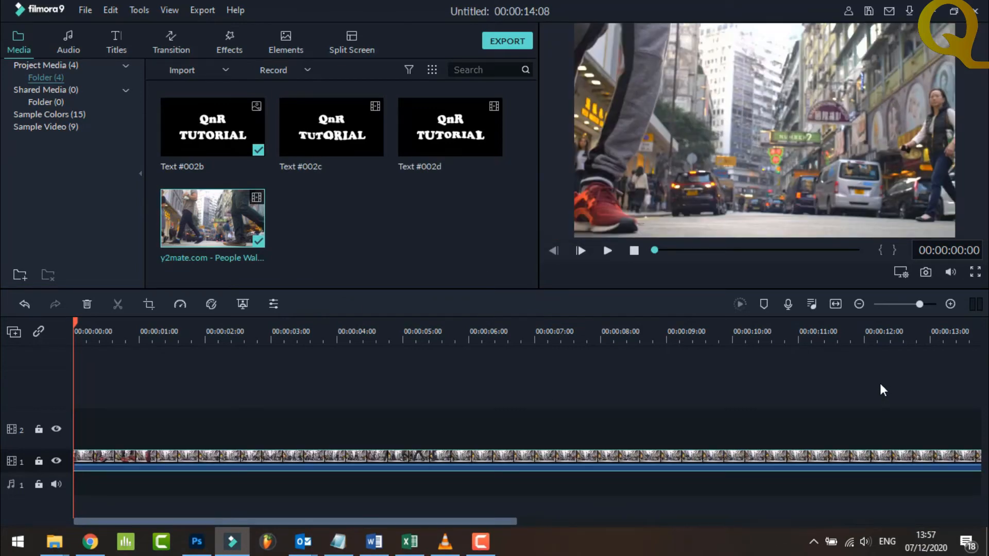
{"action": "left_click", "coordinate": [836, 304]}
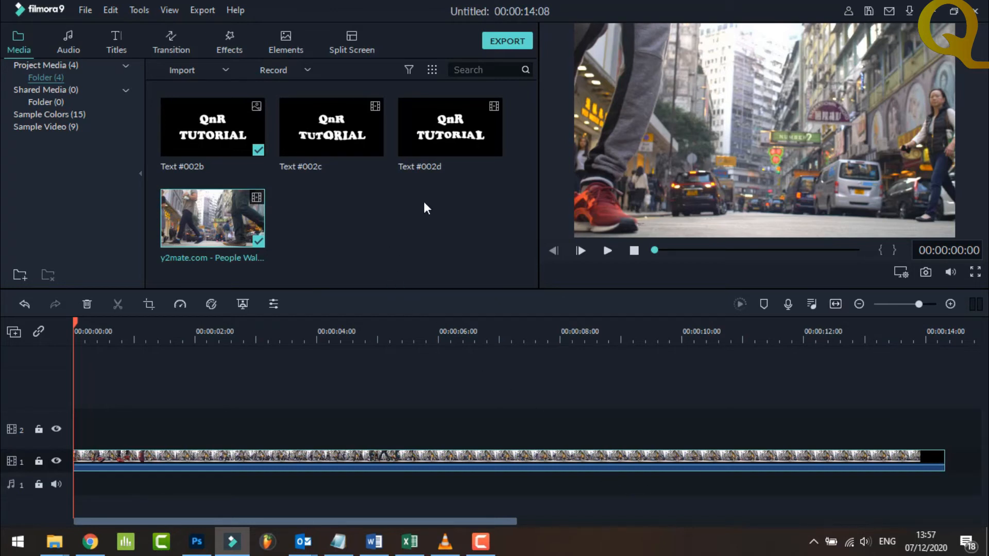
Step: Place the Text #002d video at the start of video track 2, above the street footage, and play the result
{"action": "left_click_drag", "start_coordinate": [486, 129], "coordinate": [78, 425]}
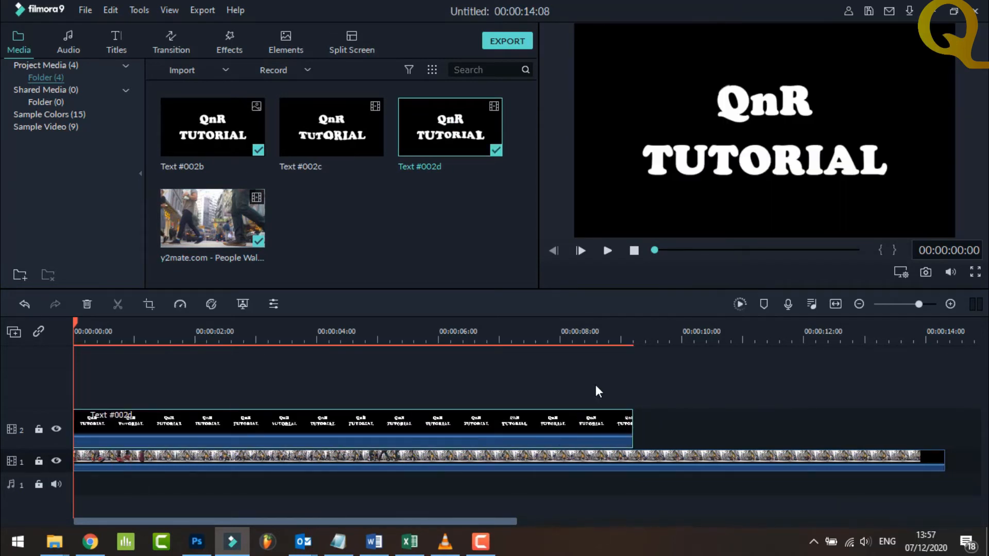
{"action": "left_click", "coordinate": [608, 251]}
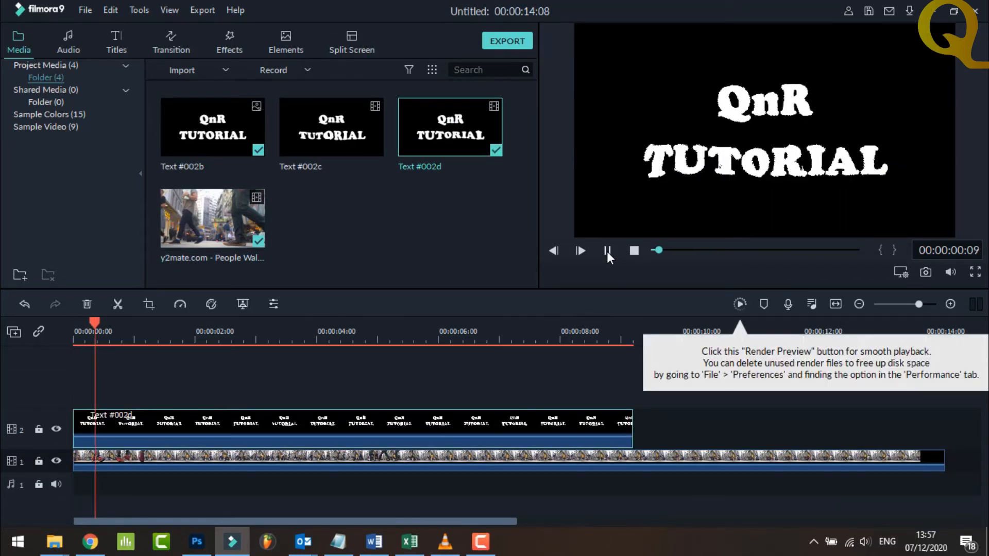
Step: Pause playback, enable Chroma Key on the Text #002d clip and set its compositing blending mode to Lighten
{"action": "left_click", "coordinate": [608, 252]}
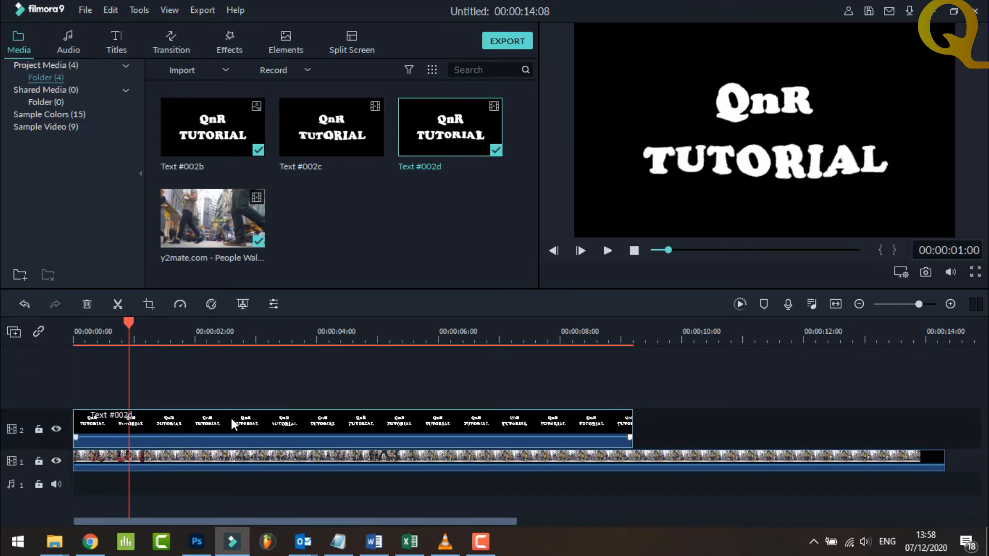
{"action": "left_click", "coordinate": [241, 305]}
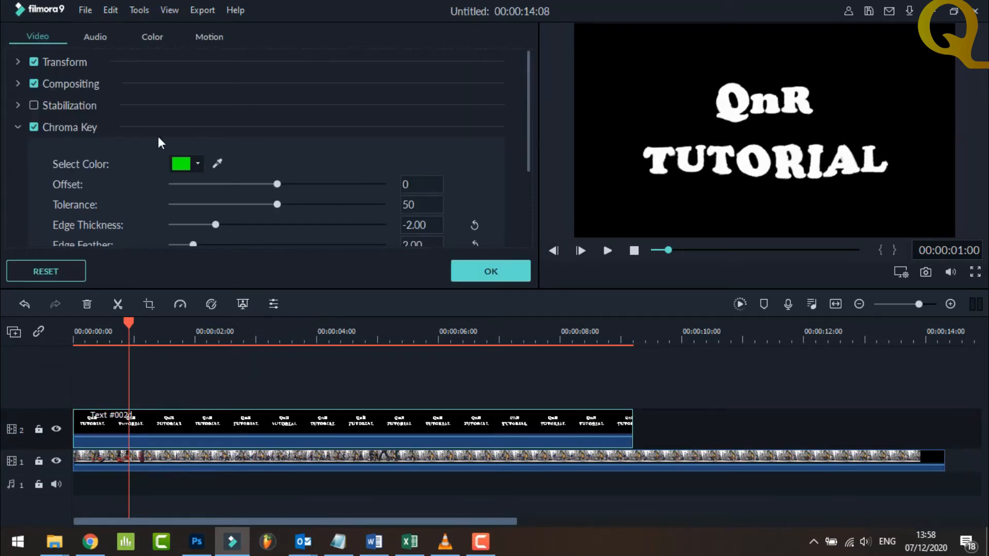
{"action": "left_click", "coordinate": [18, 83]}
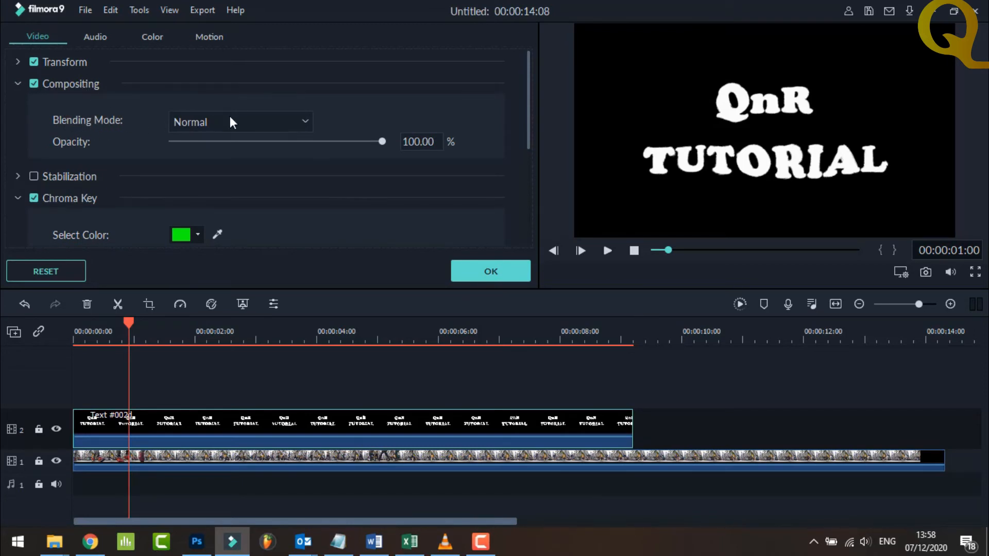
{"action": "left_click", "coordinate": [249, 124]}
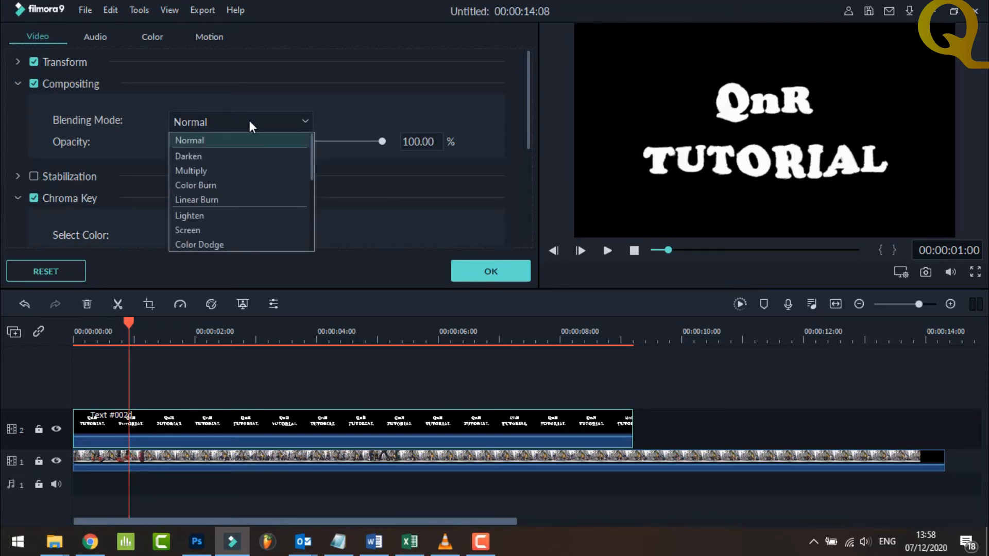
{"action": "left_click", "coordinate": [205, 215]}
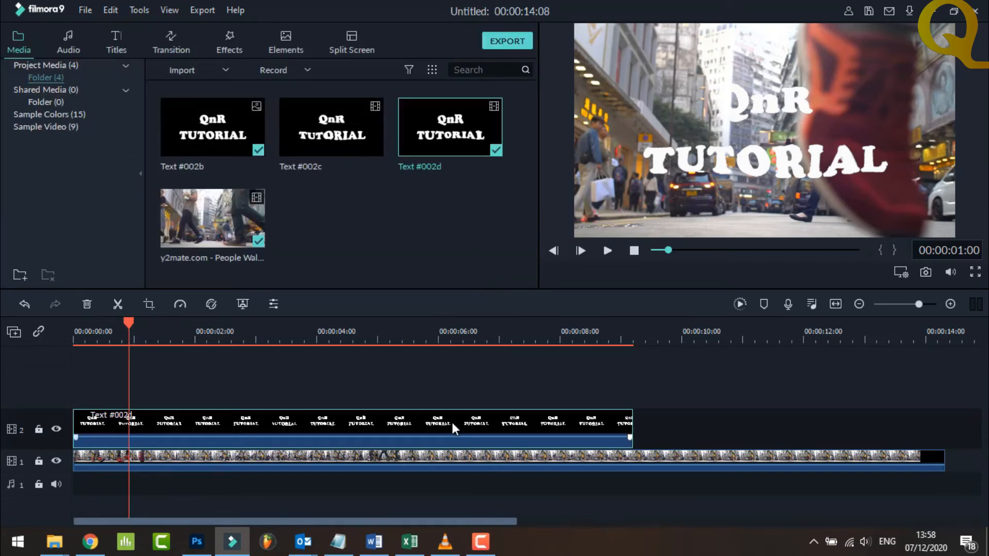
Step: Render the timeline preview and play the blended text over the street footage from the start
{"action": "left_click", "coordinate": [740, 304]}
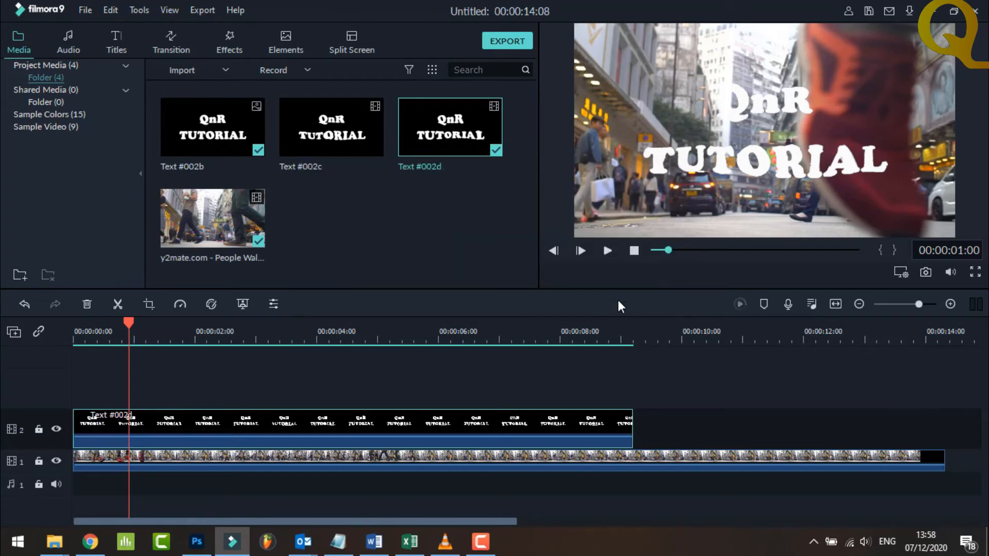
{"action": "left_click", "coordinate": [634, 250]}
{"action": "left_click", "coordinate": [607, 252]}
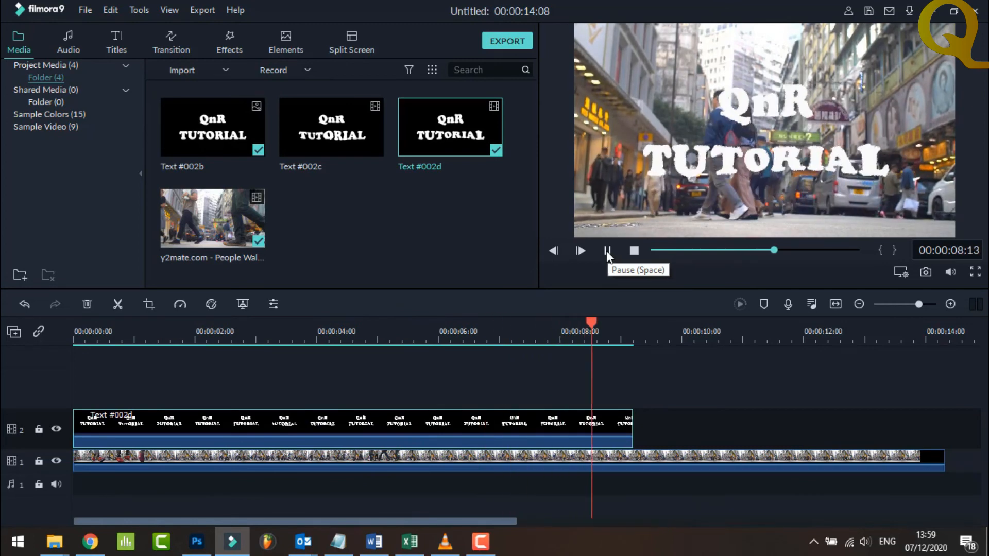
{"action": "left_click", "coordinate": [634, 251]}
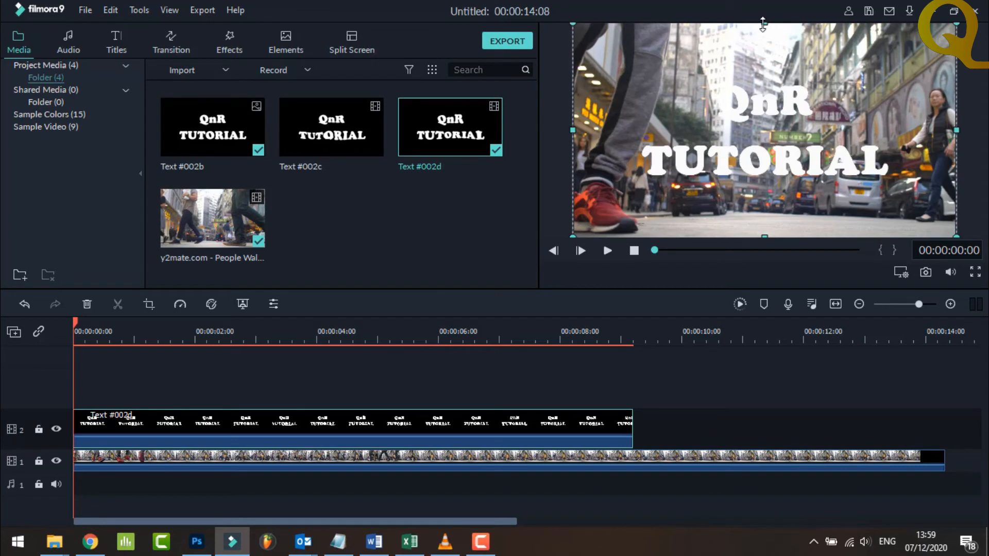
Step: Shrink the text overlay to about 81% and centre it low in the frame at about X 0, Y -56, and play the result
{"action": "mouse_move", "coordinate": [766, 29]}
{"action": "left_mouse_down"}
{"action": "mouse_move", "coordinate": [768, 43]}
{"action": "mouse_move", "coordinate": [768, 34]}
{"action": "left_mouse_up"}
{"action": "left_click_drag", "start_coordinate": [958, 33], "coordinate": [875, 77]}
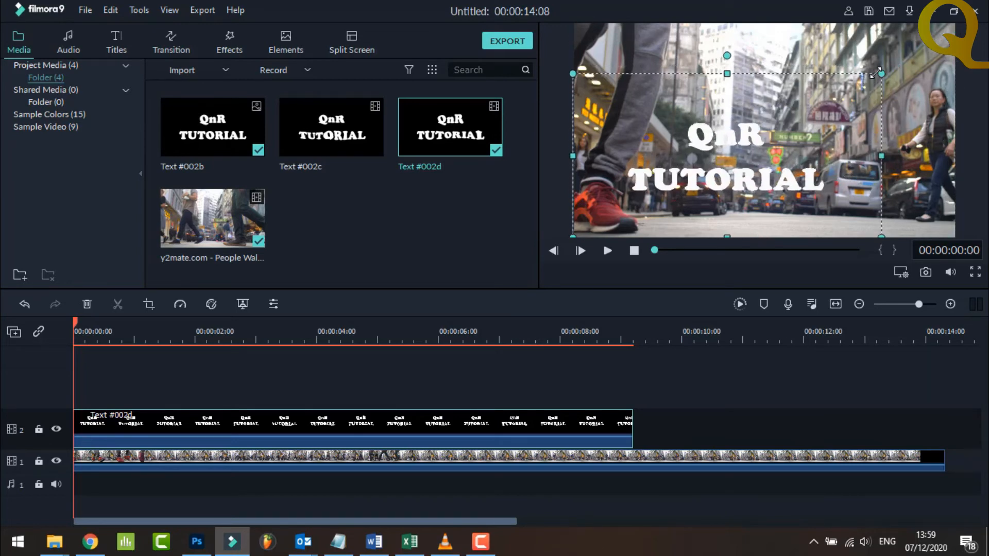
{"action": "left_click_drag", "start_coordinate": [807, 131], "coordinate": [850, 150]}
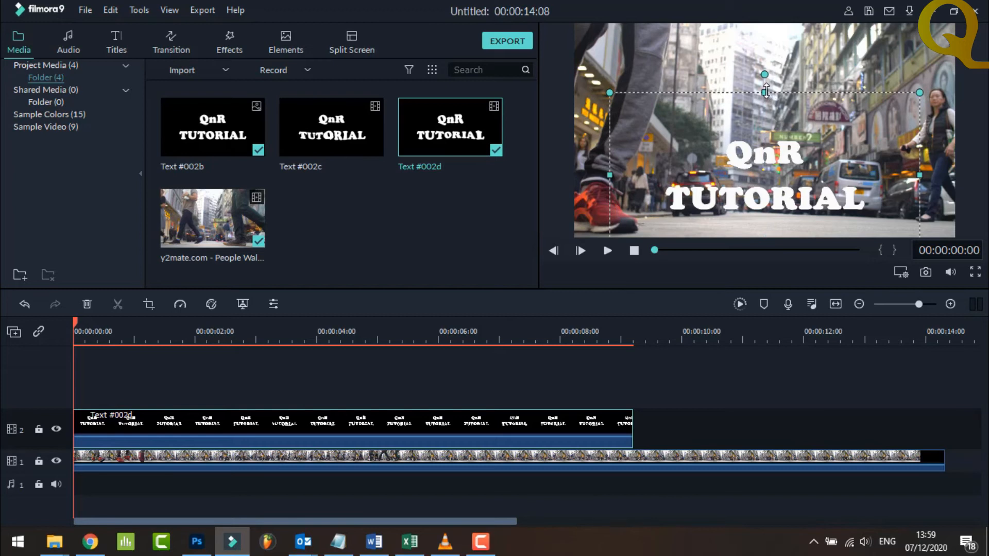
{"action": "left_click_drag", "start_coordinate": [765, 91], "coordinate": [766, 83]}
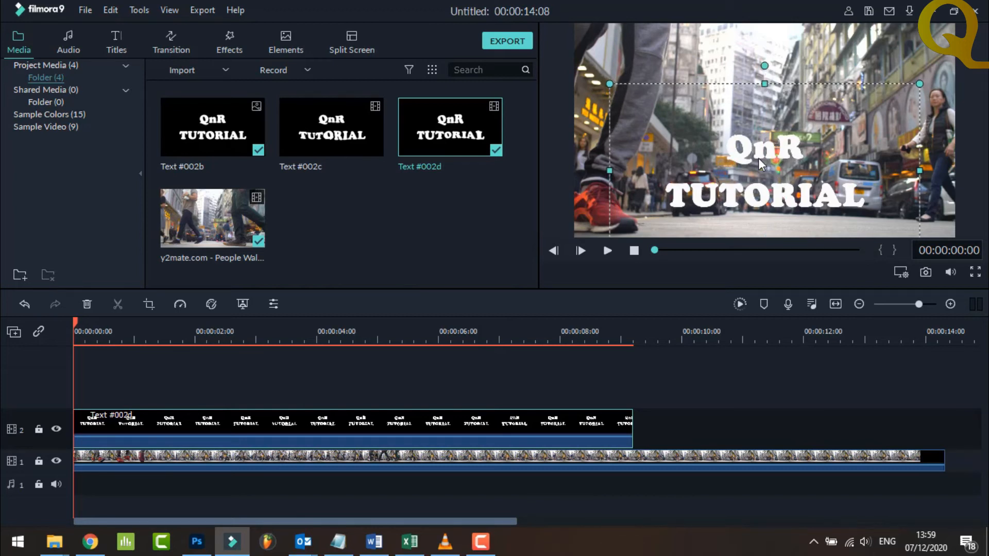
{"action": "left_click", "coordinate": [607, 253]}
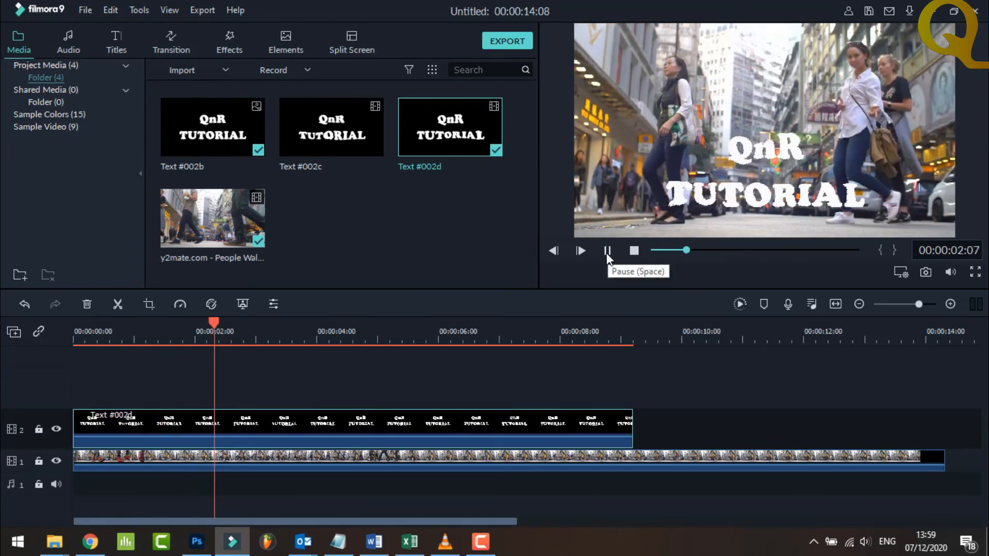
{"action": "left_click", "coordinate": [634, 251]}
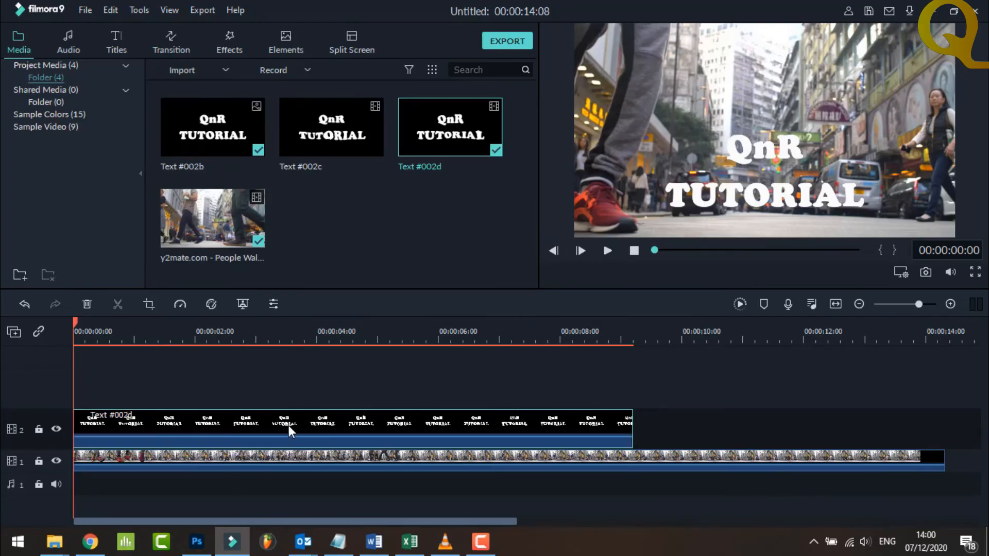
Step: Apply the Flip Down2 motion to the Text #002d clip and play the animated text from the start
{"action": "double_click", "coordinate": [289, 425]}
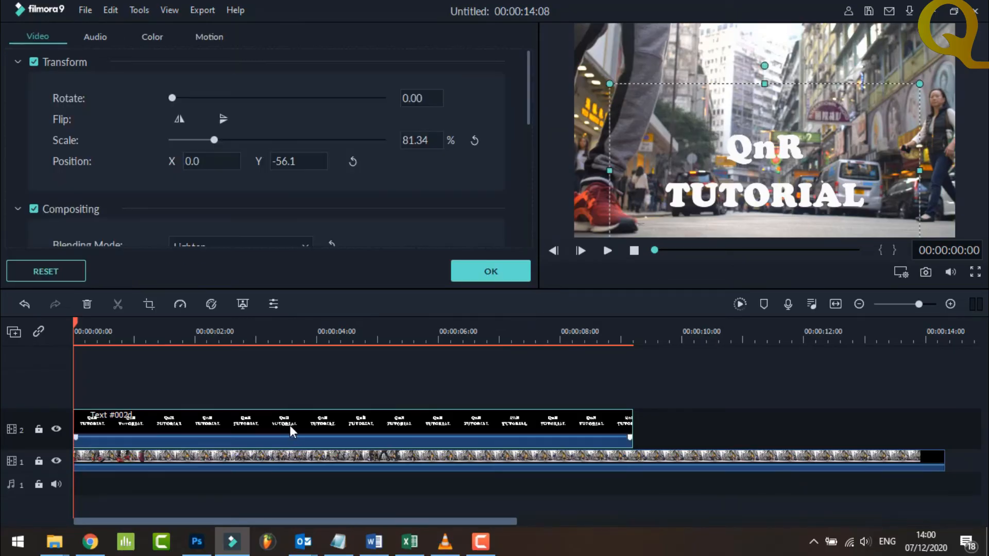
{"action": "left_click", "coordinate": [213, 45]}
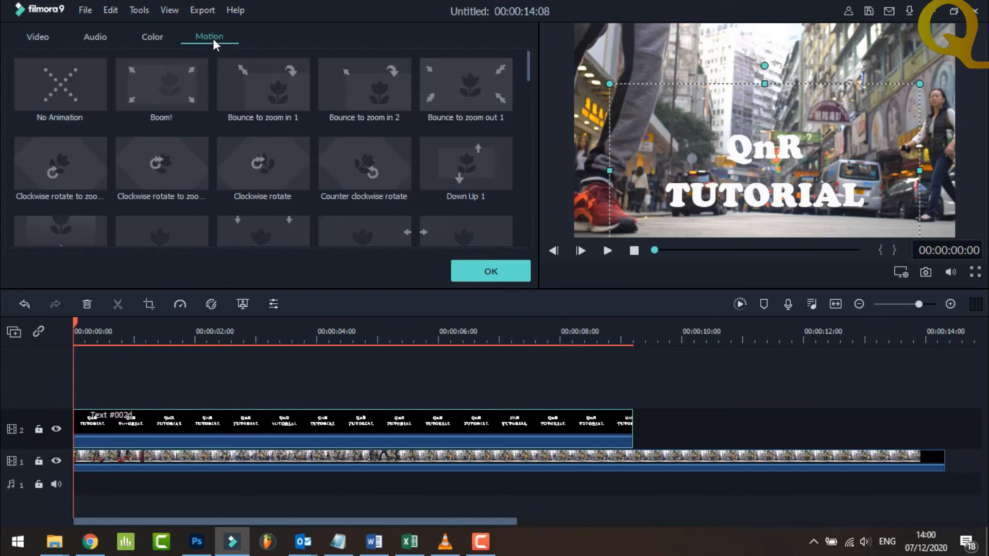
{"action": "scroll", "coordinate": [364, 157], "scroll_direction": "down", "scroll_amount": 3}
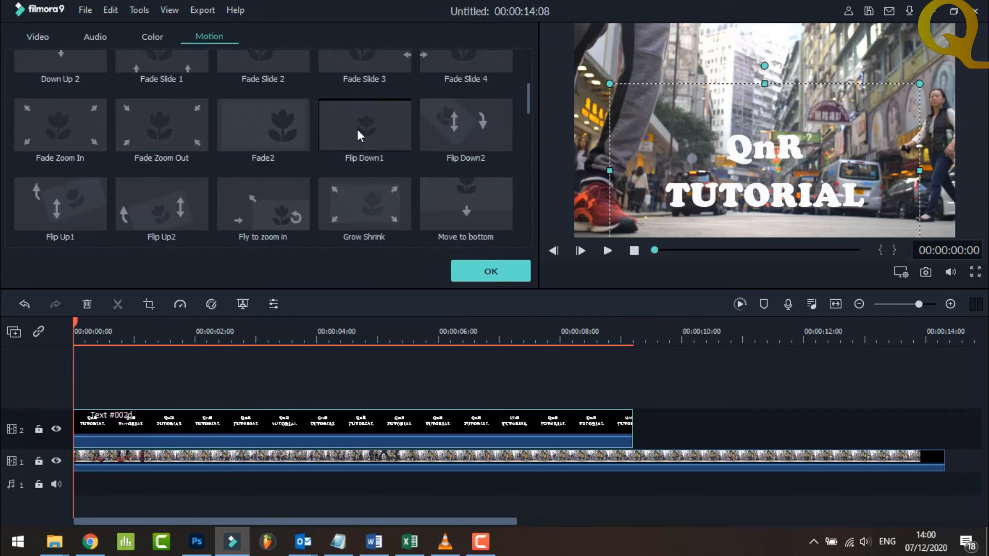
{"action": "left_click", "coordinate": [486, 130]}
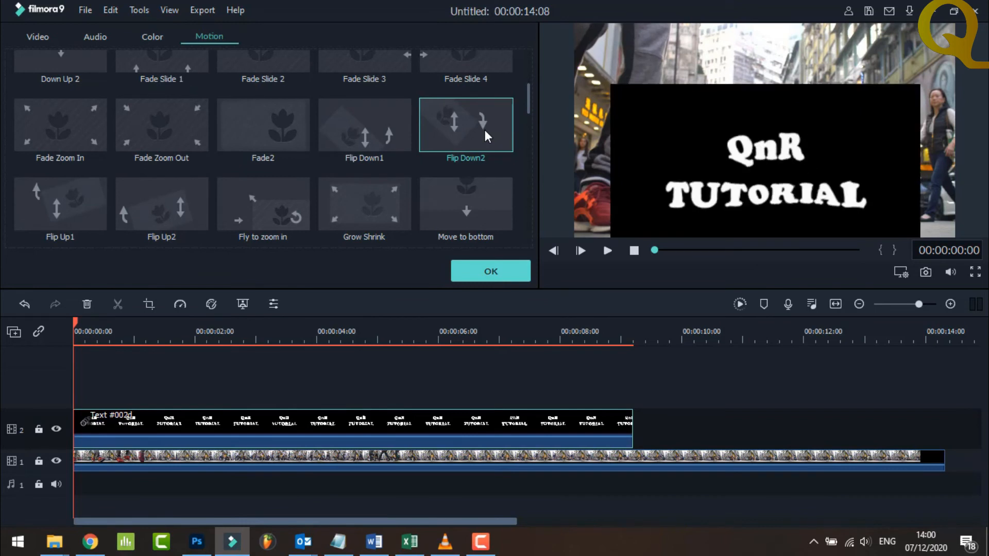
{"action": "left_click", "coordinate": [491, 273]}
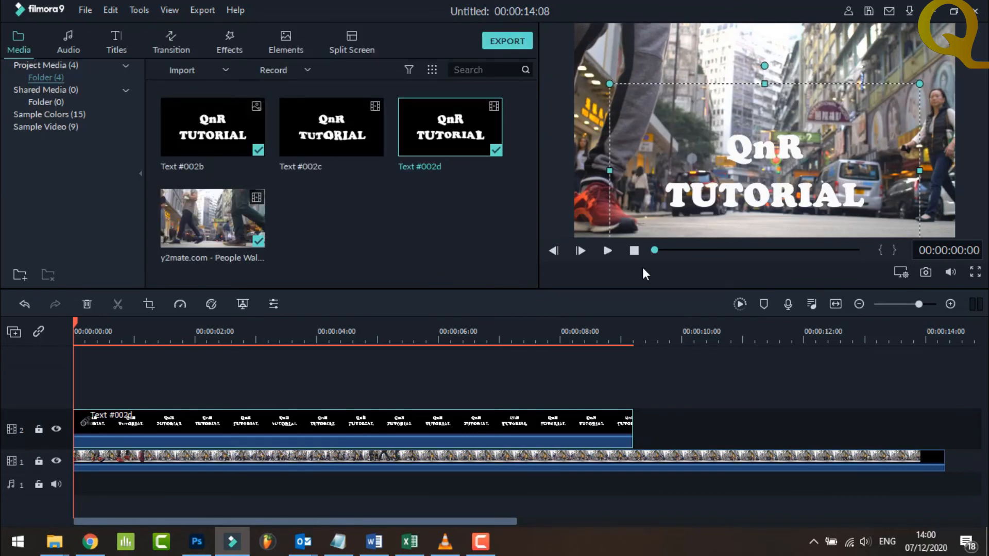
{"action": "left_click", "coordinate": [607, 255]}
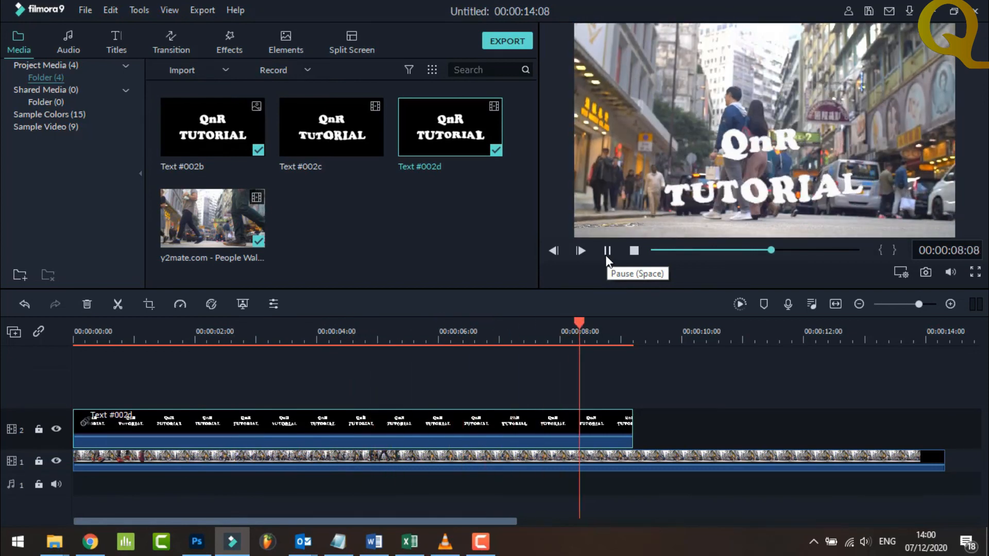
{"action": "left_click", "coordinate": [607, 258]}
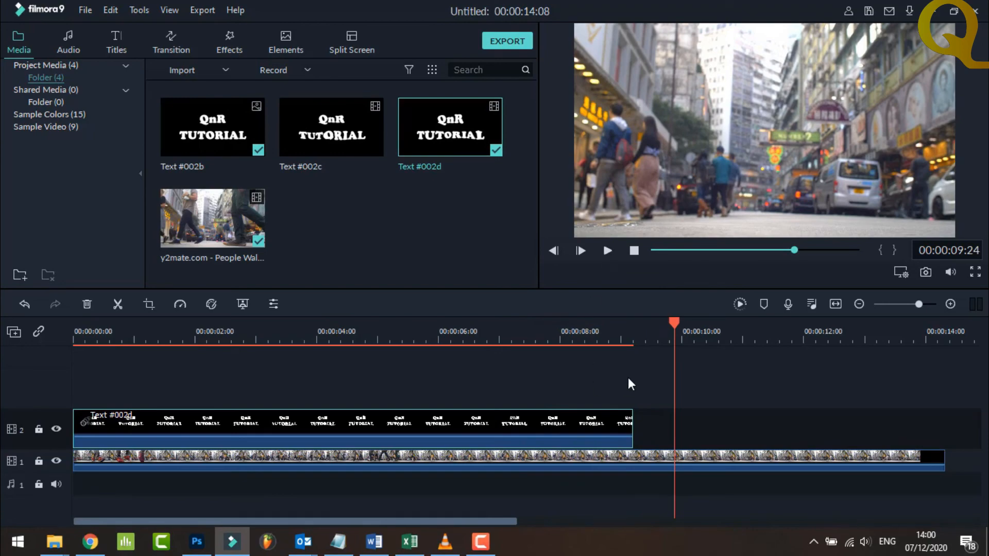
{"action": "left_click", "coordinate": [634, 251]}
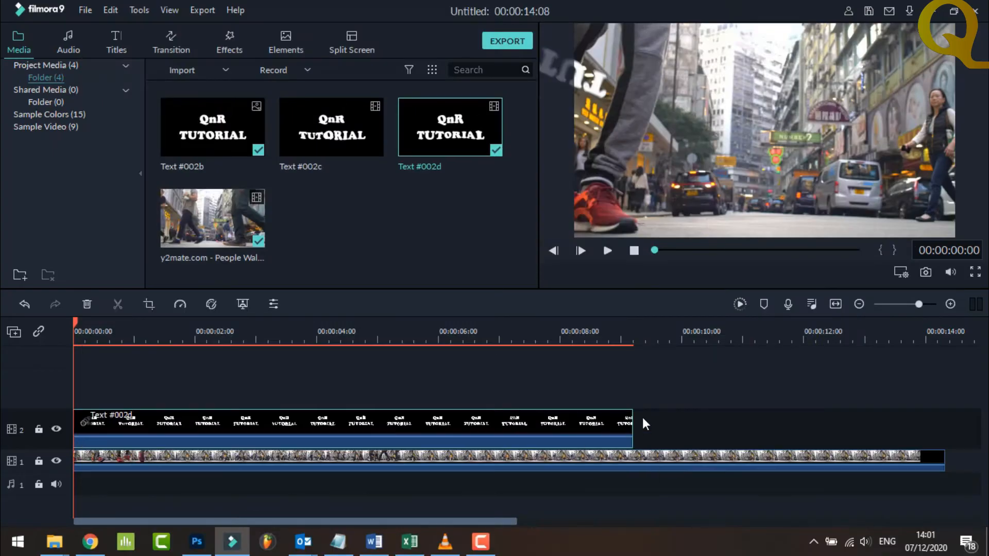
Step: Trim the end of the Text #002d clip on video track 2 to about 7.7 seconds and copy the clip
{"action": "left_click_drag", "start_coordinate": [630, 422], "coordinate": [540, 425]}
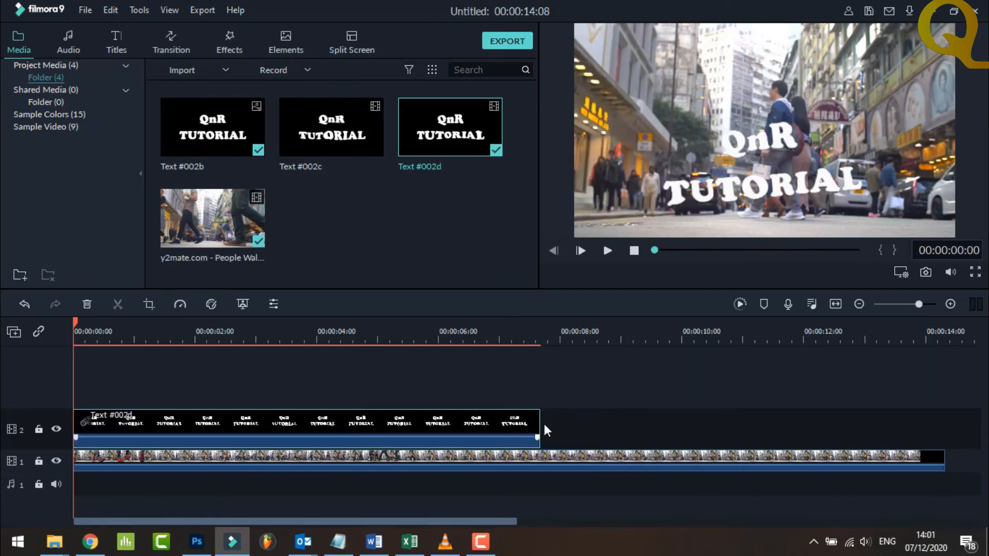
{"action": "right_click", "coordinate": [495, 427]}
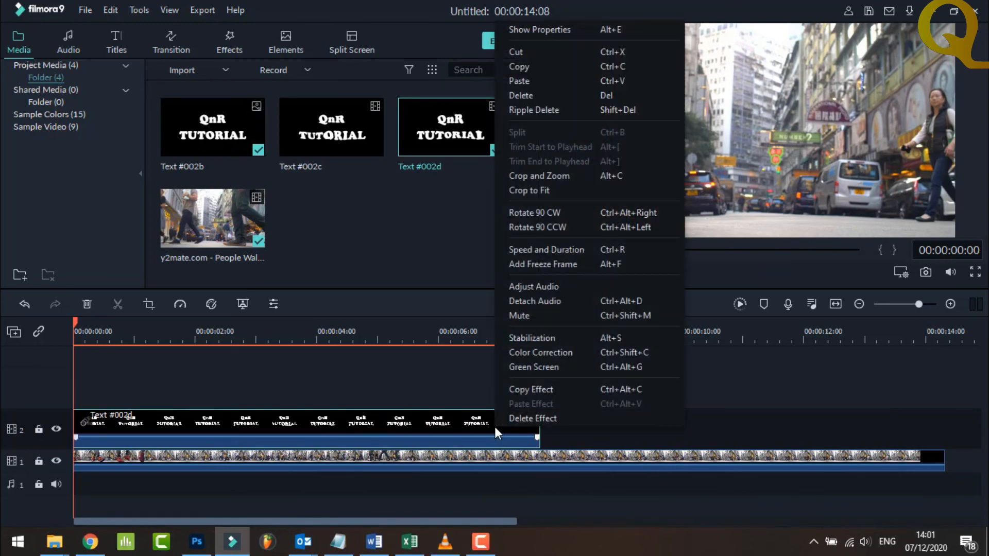
{"action": "left_click", "coordinate": [539, 68]}
{"action": "left_click", "coordinate": [561, 430]}
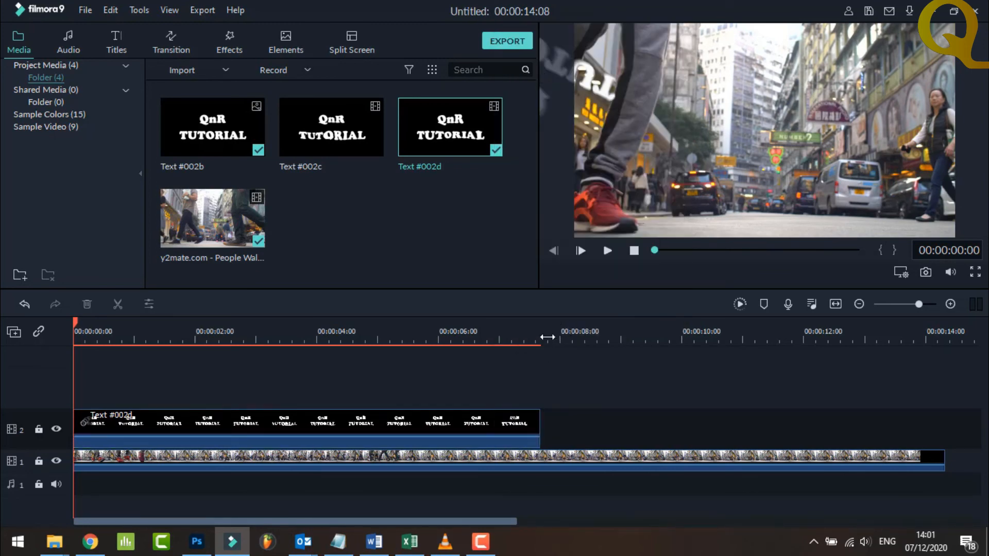
Step: Paste the copied text clip at 00:00:07:18 directly against the first one and trim its end to match the street footage
{"action": "left_click", "coordinate": [548, 337]}
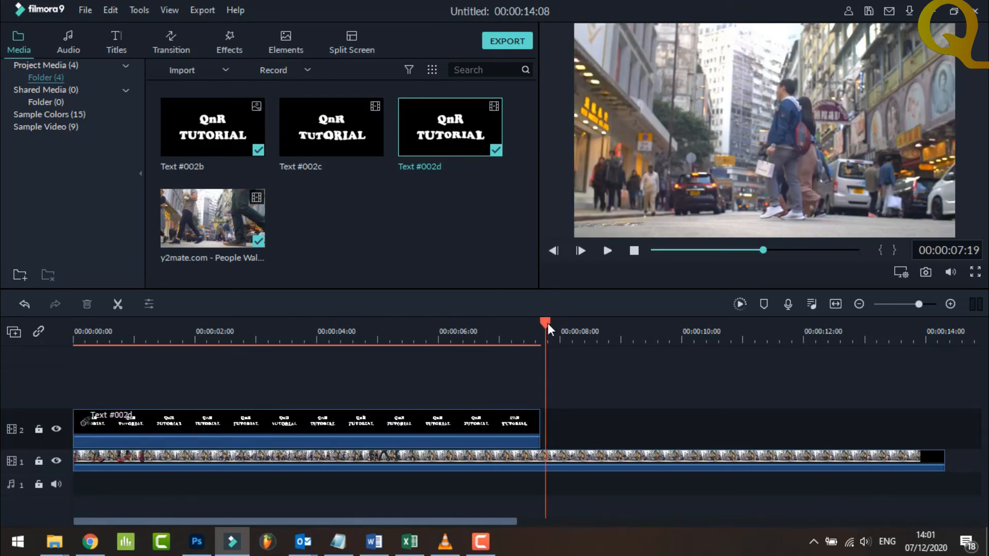
{"action": "left_click_drag", "start_coordinate": [546, 323], "coordinate": [544, 323]}
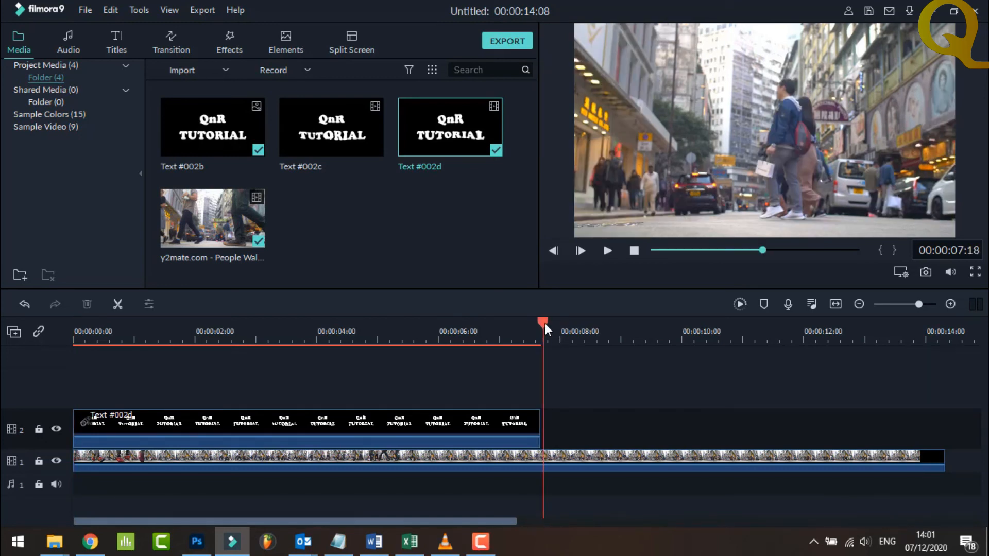
{"action": "right_click", "coordinate": [589, 425]}
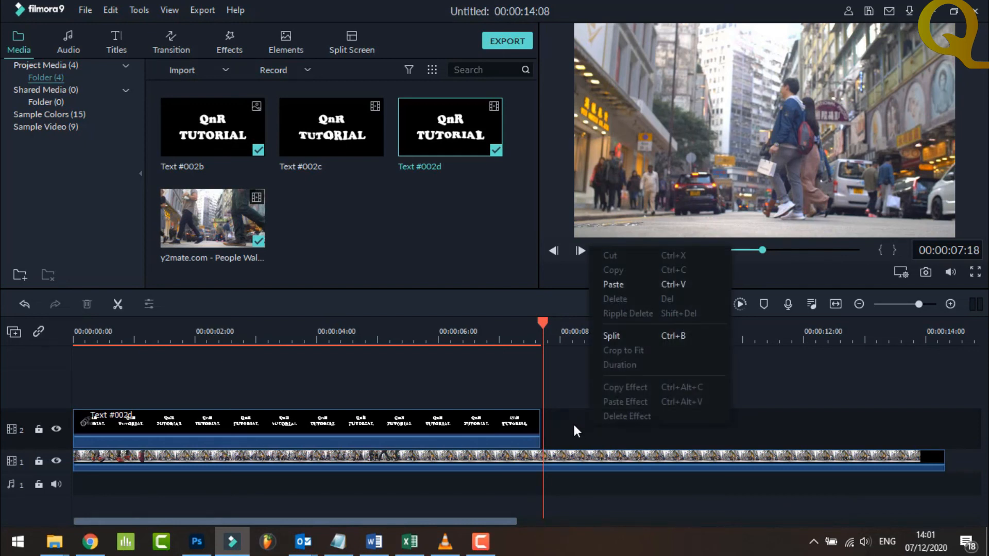
{"action": "left_click", "coordinate": [625, 284]}
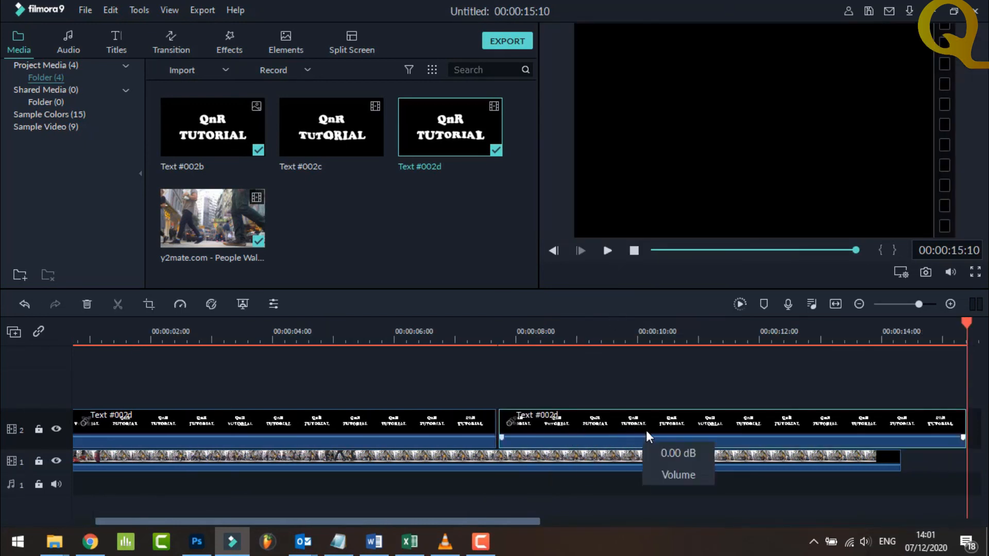
{"action": "left_click_drag", "start_coordinate": [642, 427], "coordinate": [635, 426]}
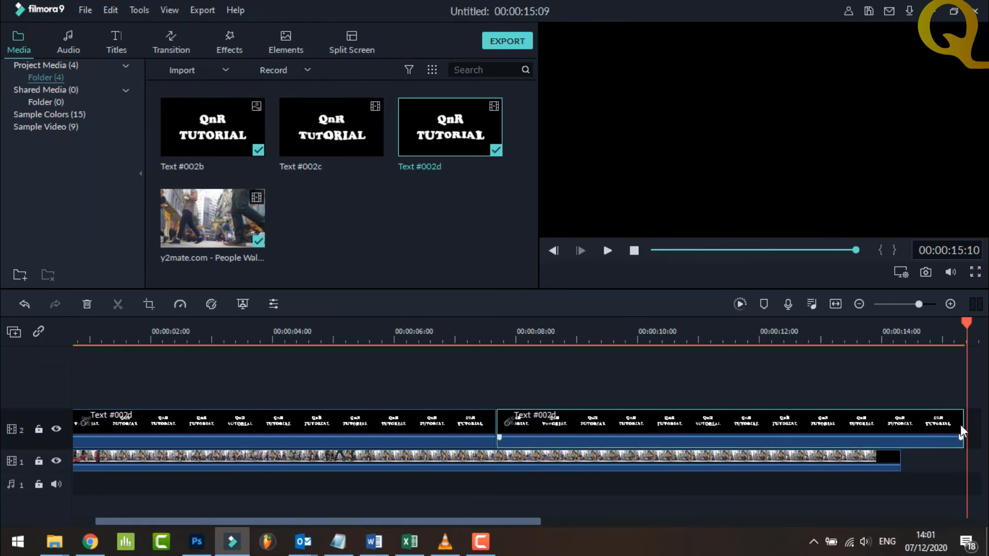
{"action": "left_click_drag", "start_coordinate": [961, 424], "coordinate": [899, 428]}
Step: Add a third video track and move the second Text #002d clip onto it, starting at about 7.3 seconds to overlap the first clip
{"action": "double_click", "coordinate": [116, 426]}
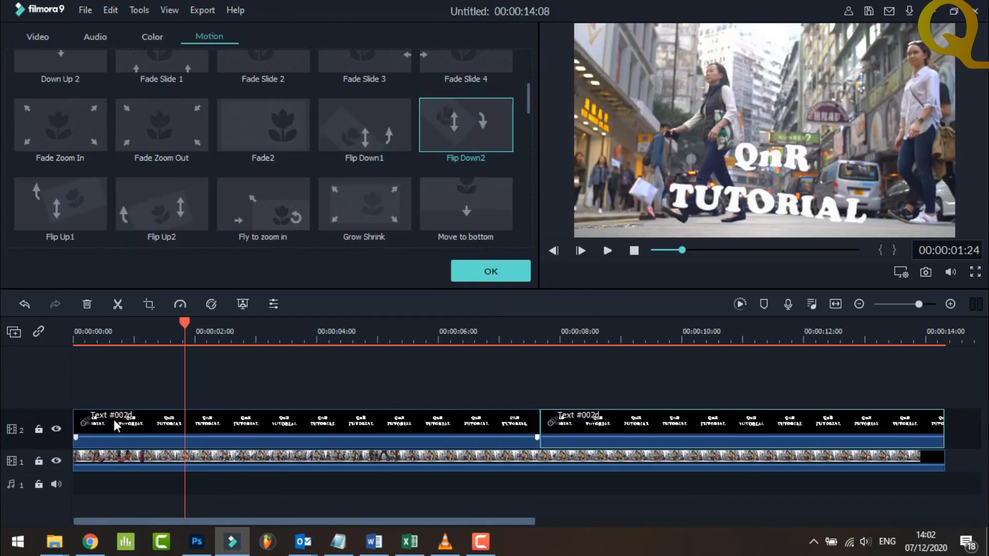
{"action": "left_click", "coordinate": [14, 333]}
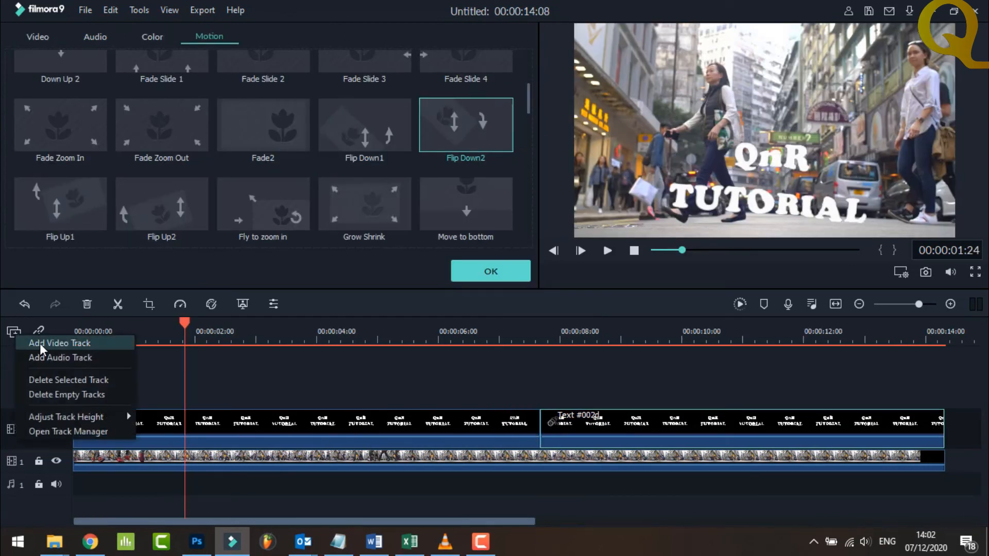
{"action": "left_click", "coordinate": [41, 344]}
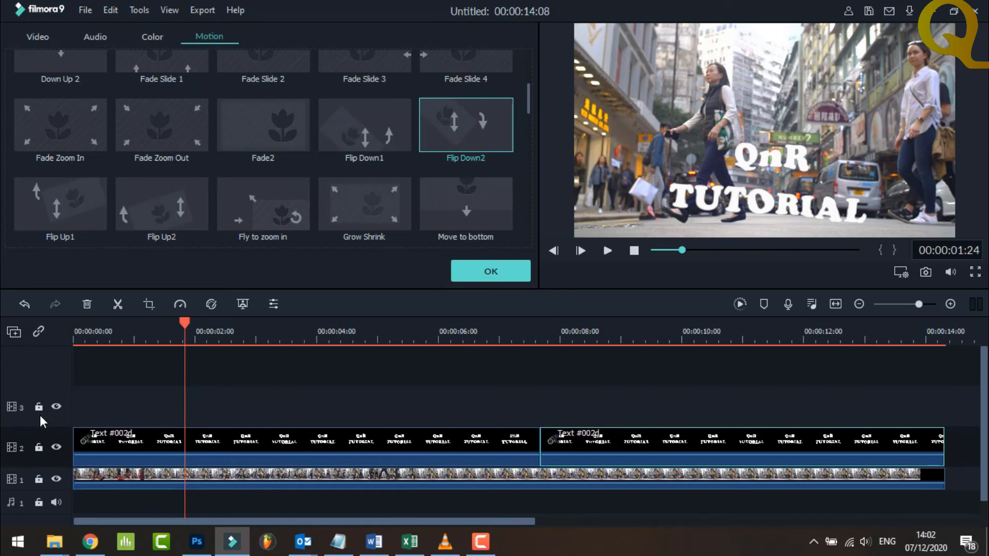
{"action": "left_click_drag", "start_coordinate": [624, 444], "coordinate": [593, 396]}
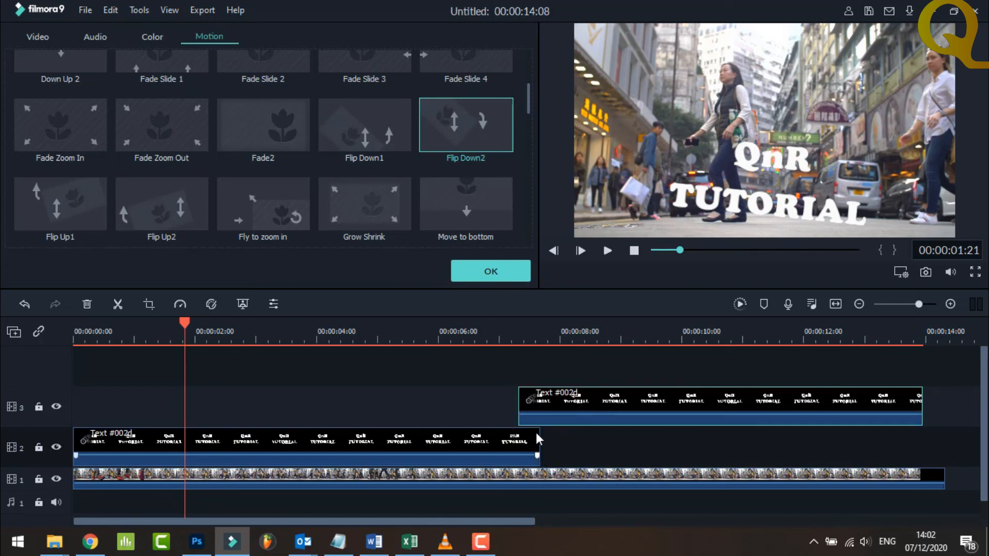
Step: Render the preview of the overlapping text clips and play the timeline from the start
{"action": "key", "text": "Home"}
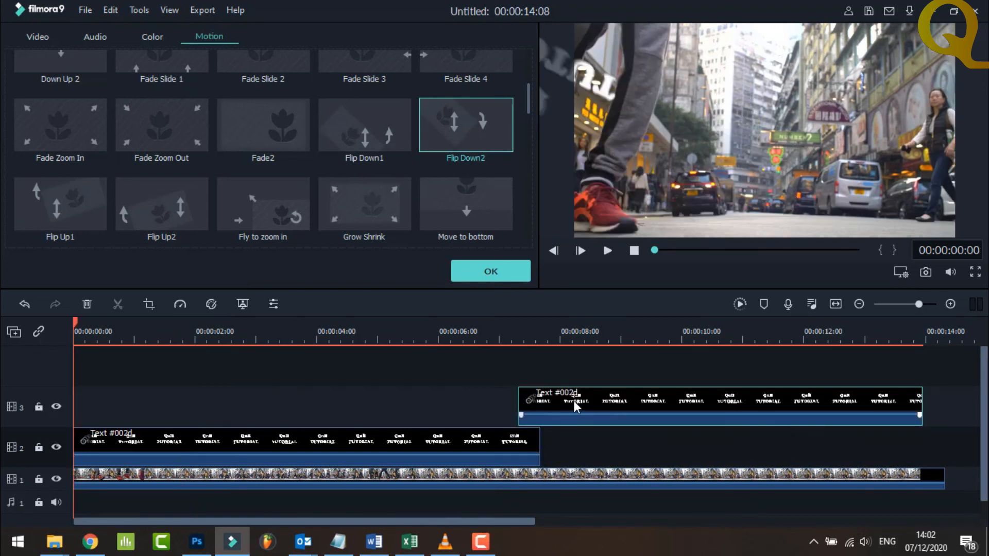
{"action": "left_click", "coordinate": [739, 303]}
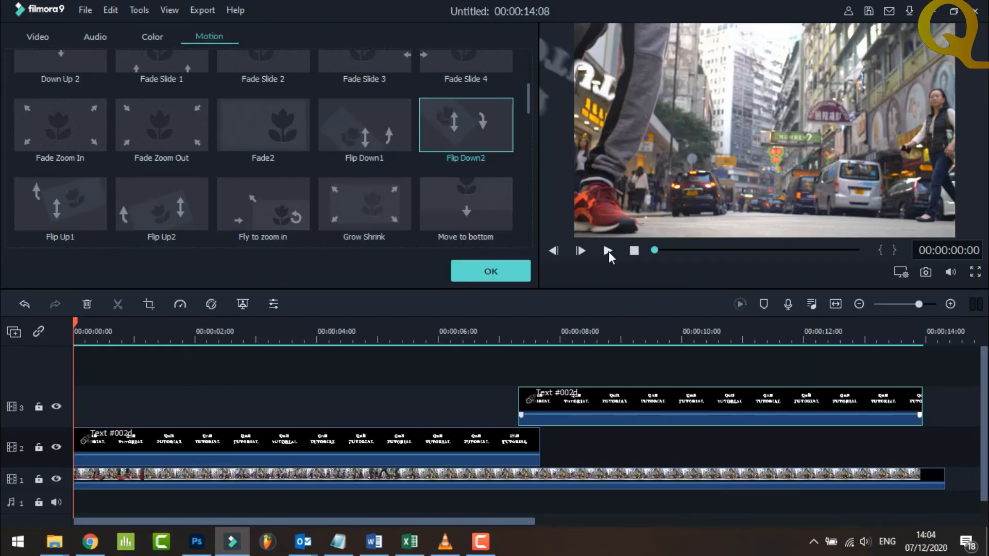
{"action": "left_click", "coordinate": [608, 251]}
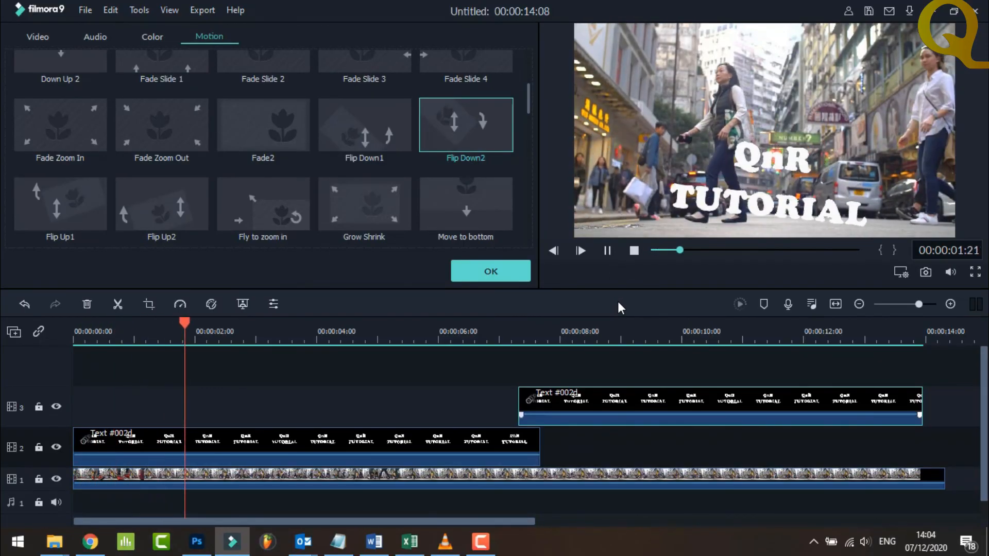